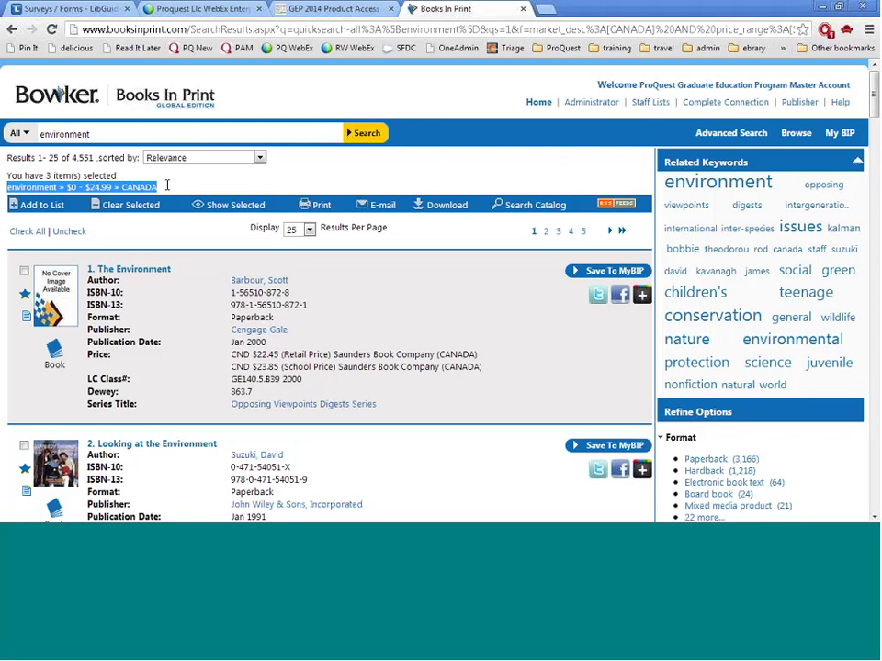
Open the full detail record for result 2, 'Looking at the Environment'
{"action": "left_click", "coordinate": [160, 189]}
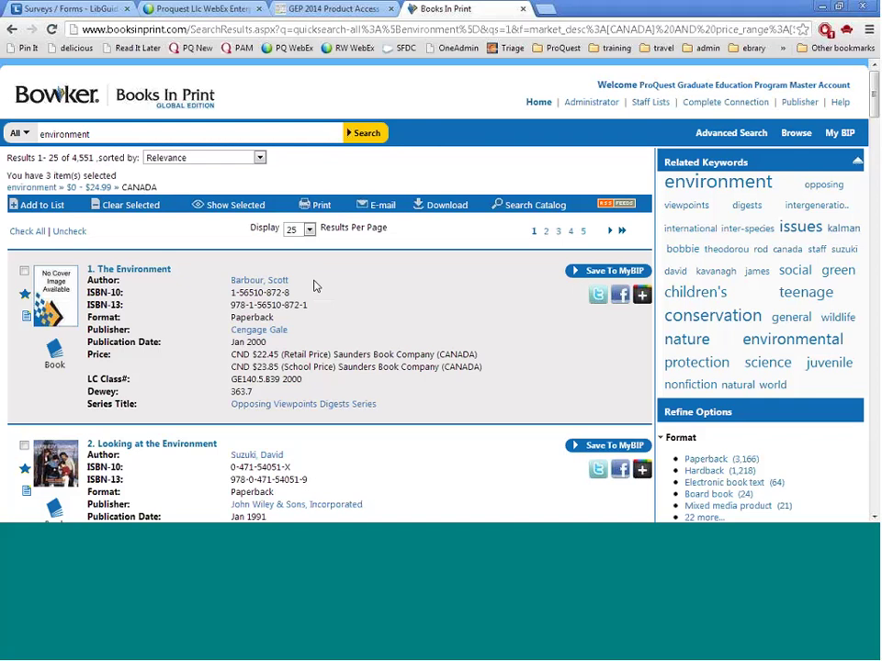
{"action": "scroll", "coordinate": [314, 287], "scroll_direction": "down", "scroll_amount": 1}
{"action": "scroll", "coordinate": [313, 286], "scroll_direction": "down", "scroll_amount": 1}
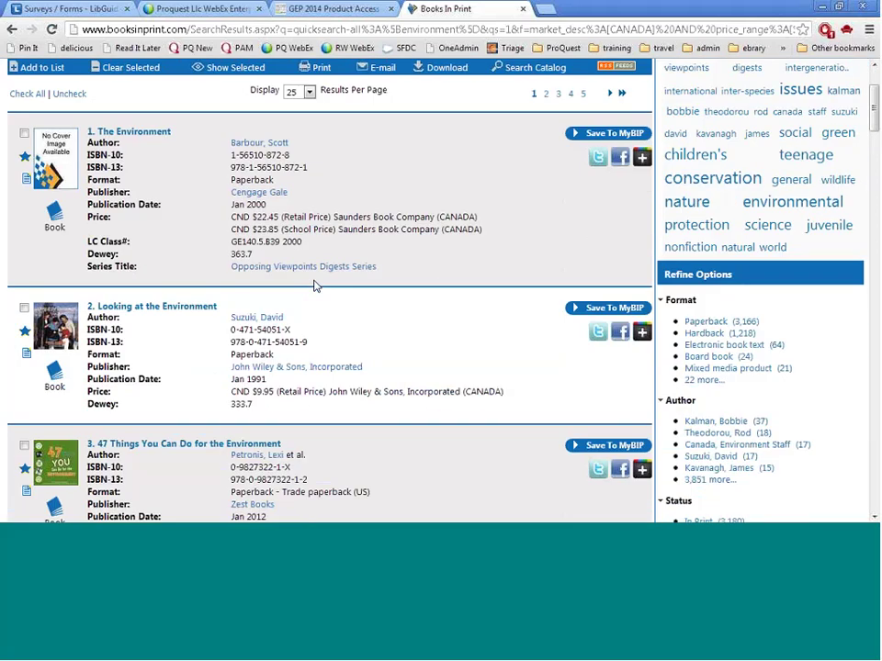
{"action": "scroll", "coordinate": [314, 287], "scroll_direction": "down", "scroll_amount": 1}
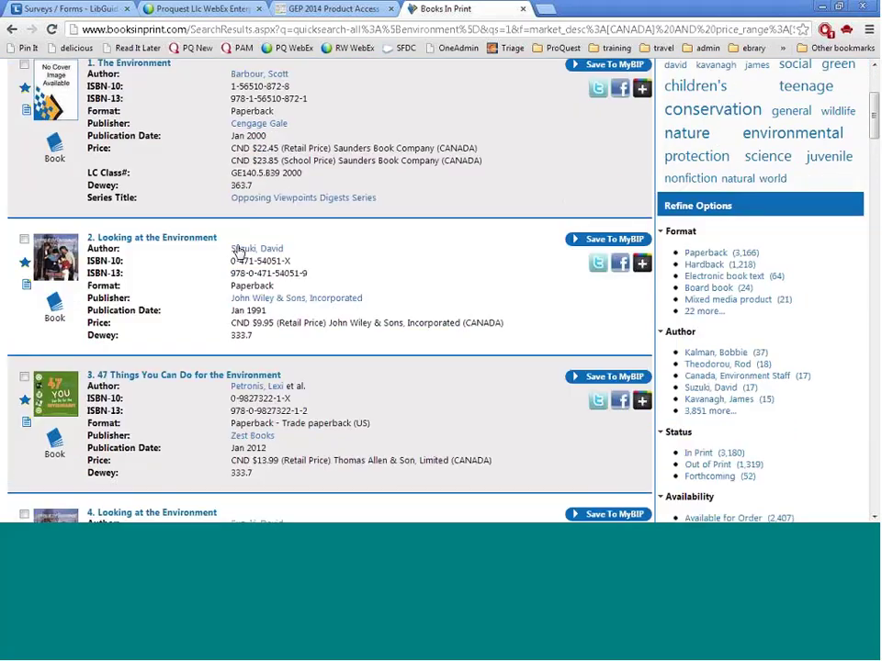
{"action": "left_click", "coordinate": [185, 245]}
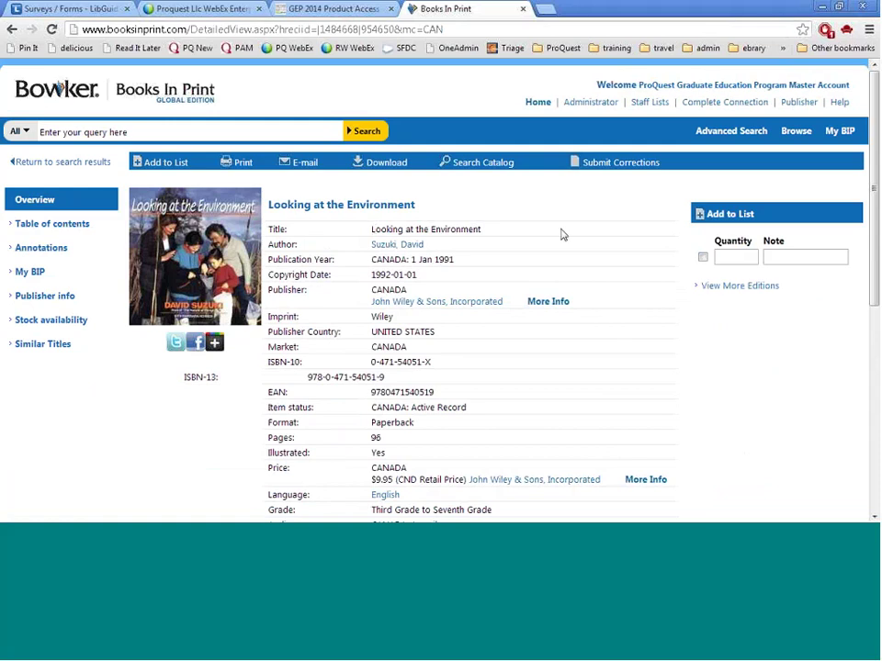
Show the book's table of contents, then its annotations with the biographical note and description
{"action": "scroll", "coordinate": [563, 235], "scroll_direction": "down", "scroll_amount": 3}
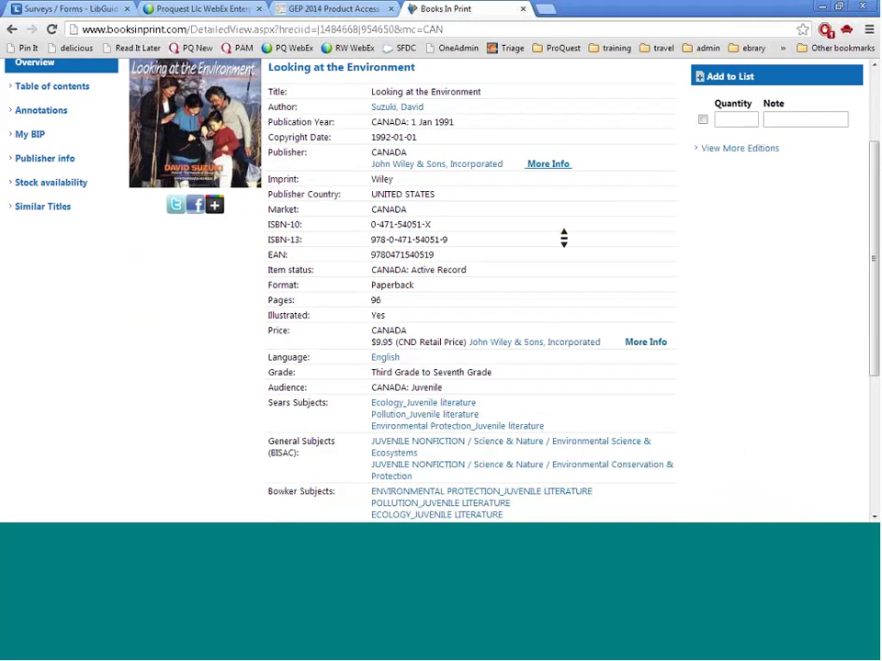
{"action": "scroll", "coordinate": [563, 238], "scroll_direction": "down", "scroll_amount": 2}
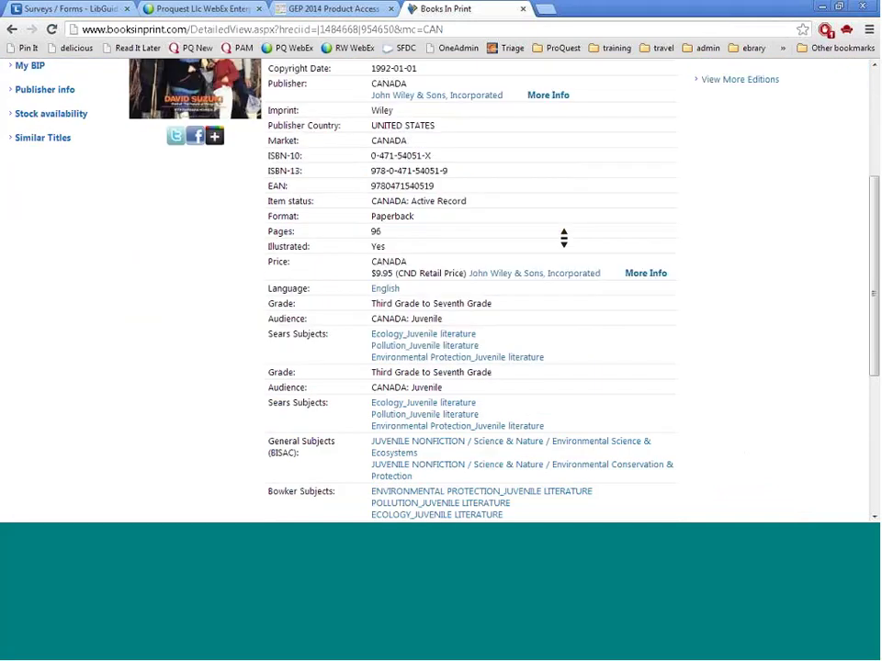
{"action": "scroll", "coordinate": [563, 238], "scroll_direction": "down", "scroll_amount": 3}
{"action": "scroll", "coordinate": [563, 238], "scroll_direction": "down", "scroll_amount": 2}
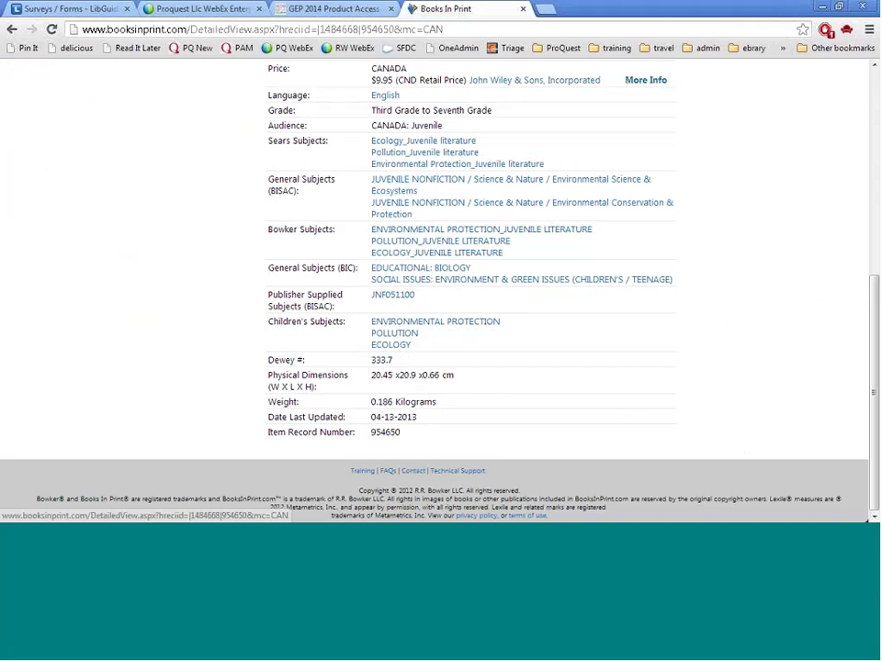
{"action": "scroll", "coordinate": [632, 401], "scroll_direction": "up", "scroll_amount": 8}
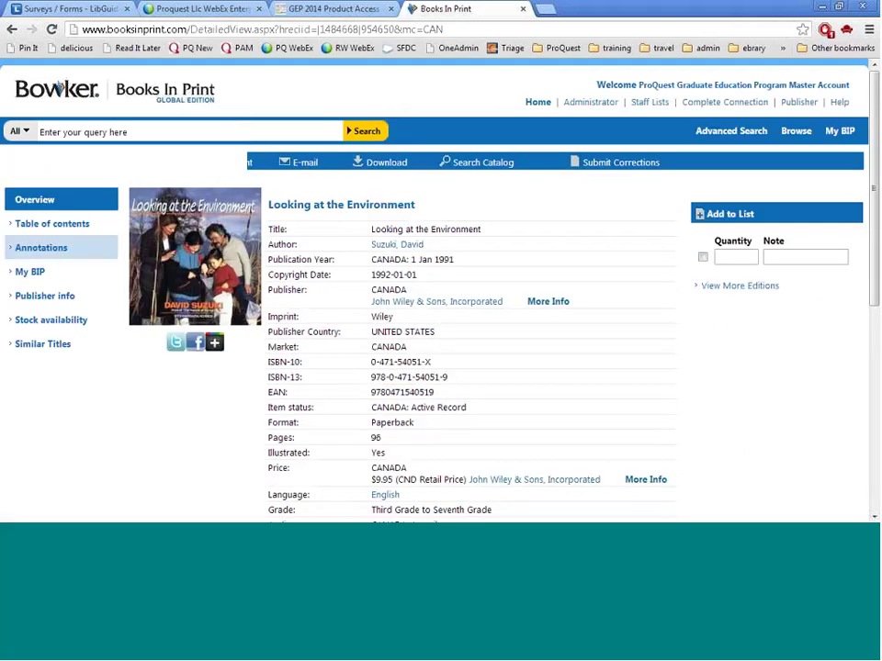
{"action": "left_click", "coordinate": [56, 230]}
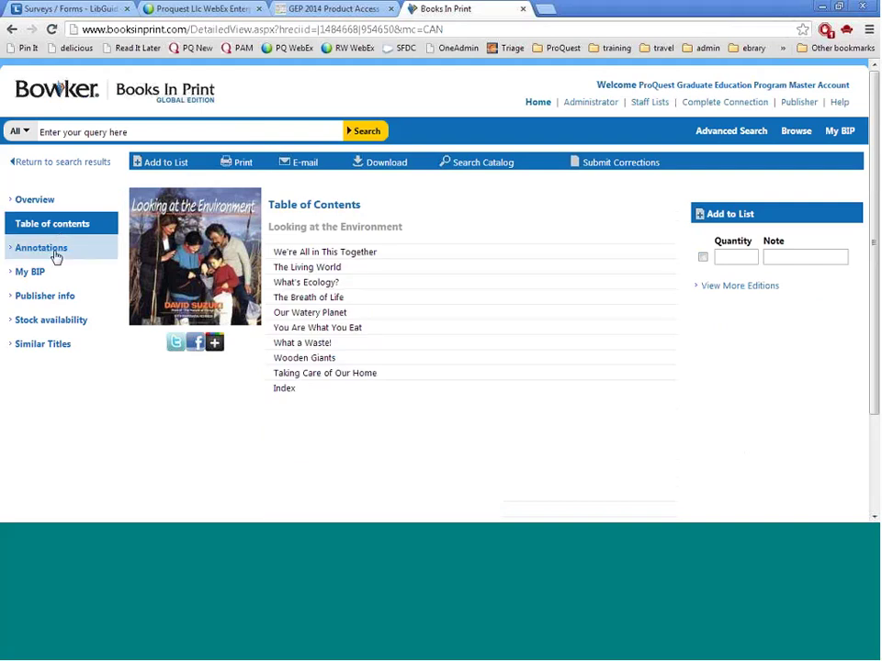
{"action": "left_click", "coordinate": [55, 256]}
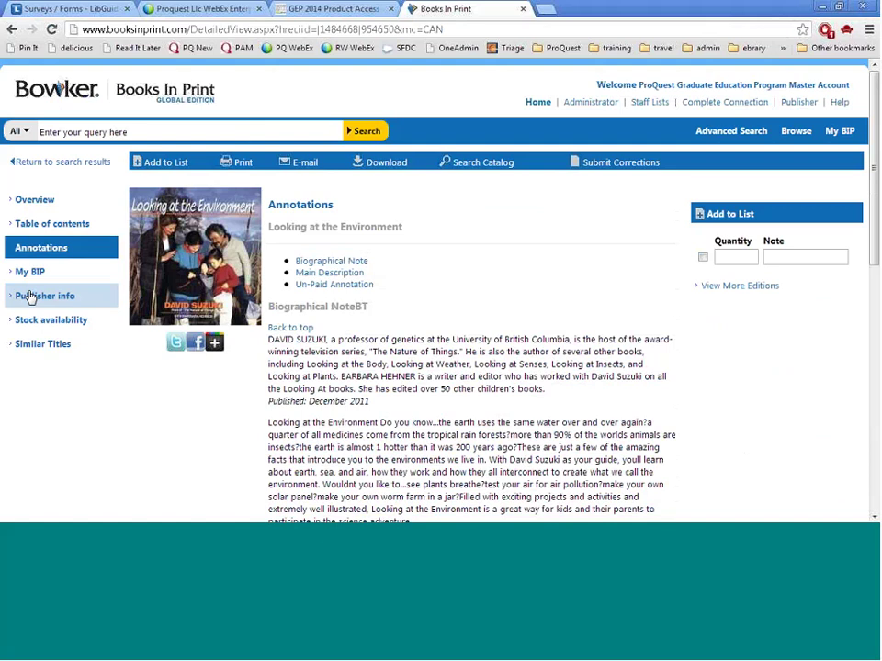
Review the publisher details, then show the book's stock availability across suppliers
{"action": "left_click", "coordinate": [30, 297]}
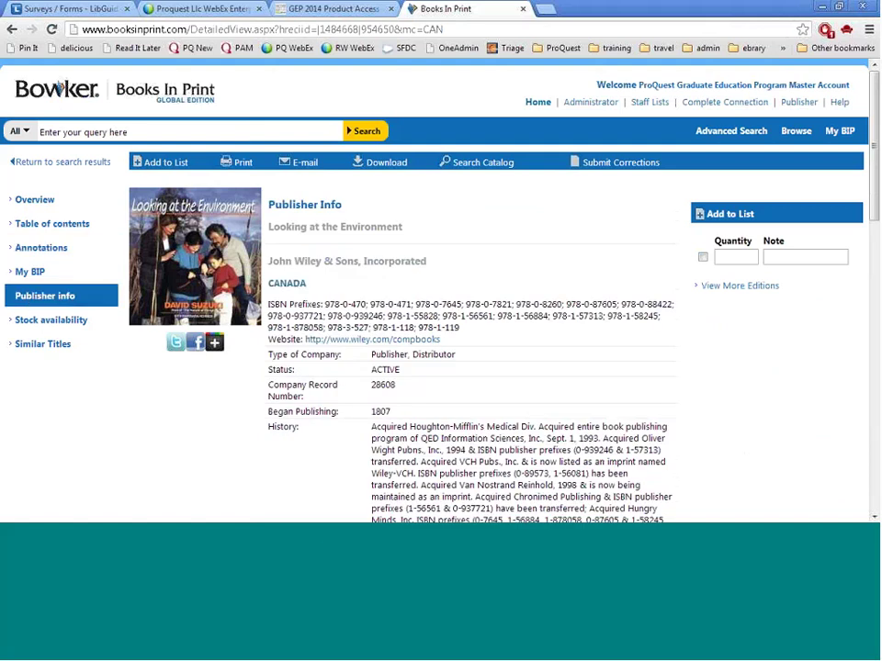
{"action": "scroll", "coordinate": [523, 289], "scroll_direction": "down", "scroll_amount": 2}
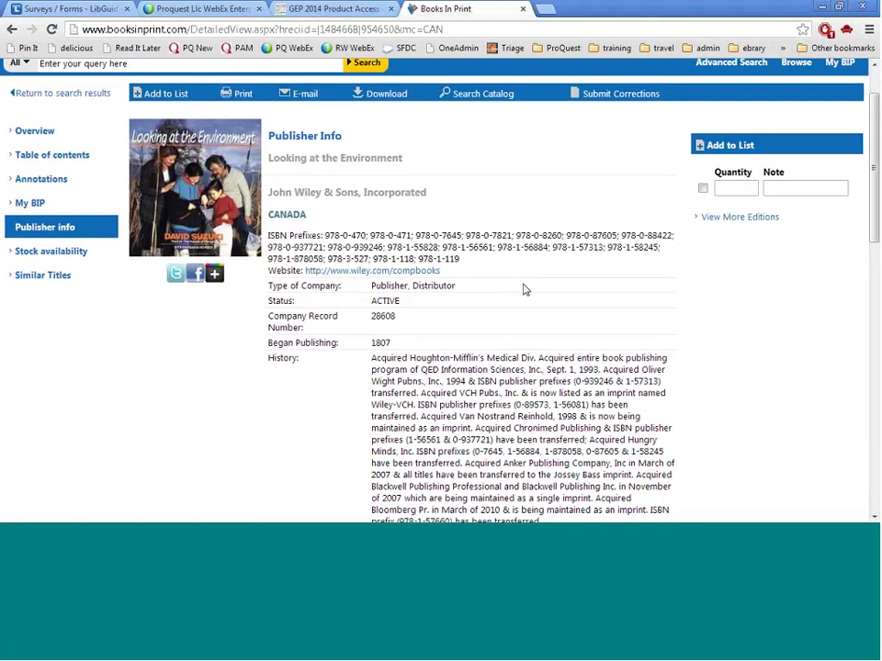
{"action": "middle_click", "coordinate": [523, 287]}
{"action": "scroll", "coordinate": [526, 293], "scroll_direction": "down", "scroll_amount": 3}
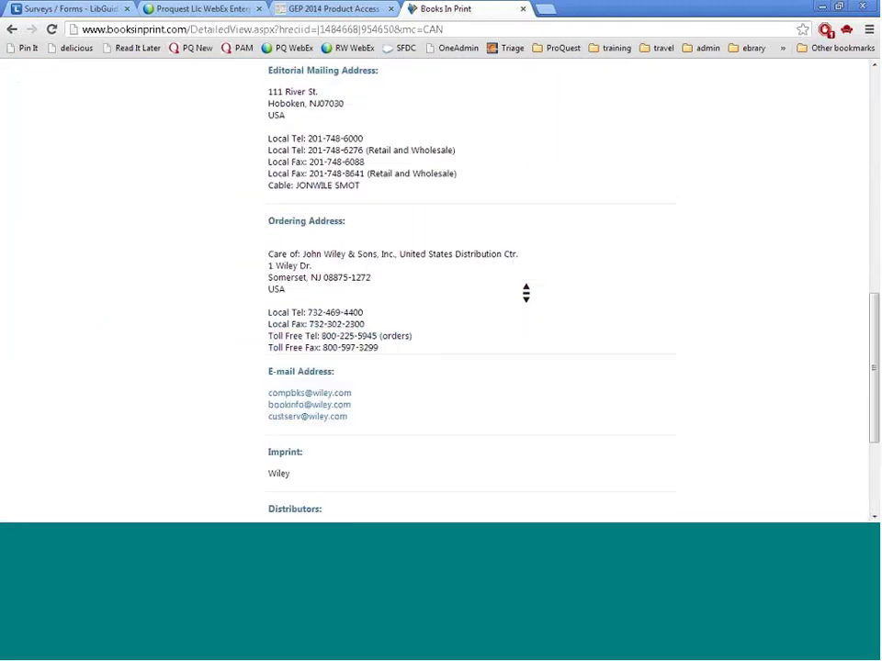
{"action": "left_click", "coordinate": [58, 88]}
{"action": "left_click", "coordinate": [50, 321]}
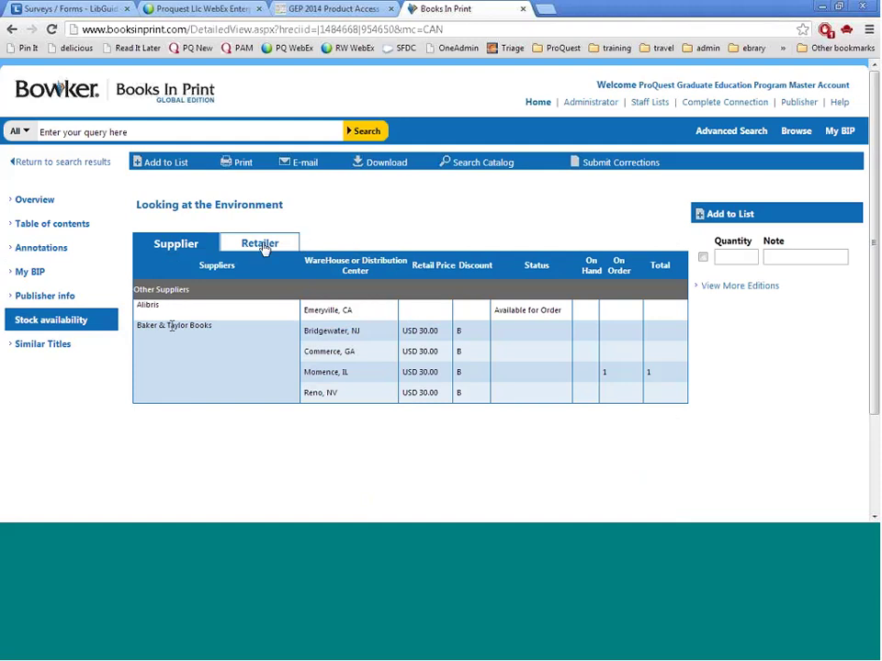
Switch the stock table to retailers, then show Similar Titles for the book
{"action": "left_click", "coordinate": [261, 245]}
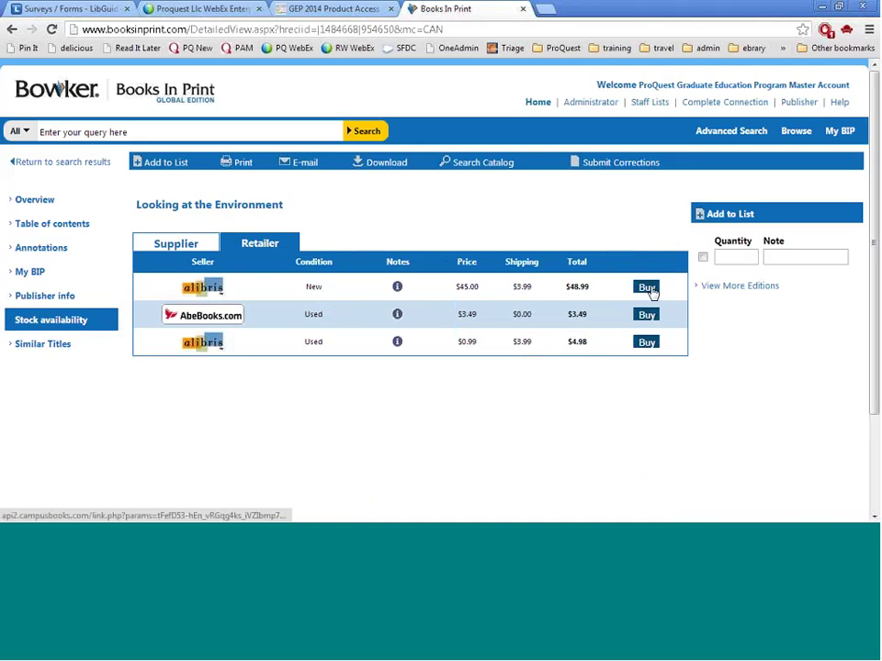
{"action": "left_click", "coordinate": [59, 346]}
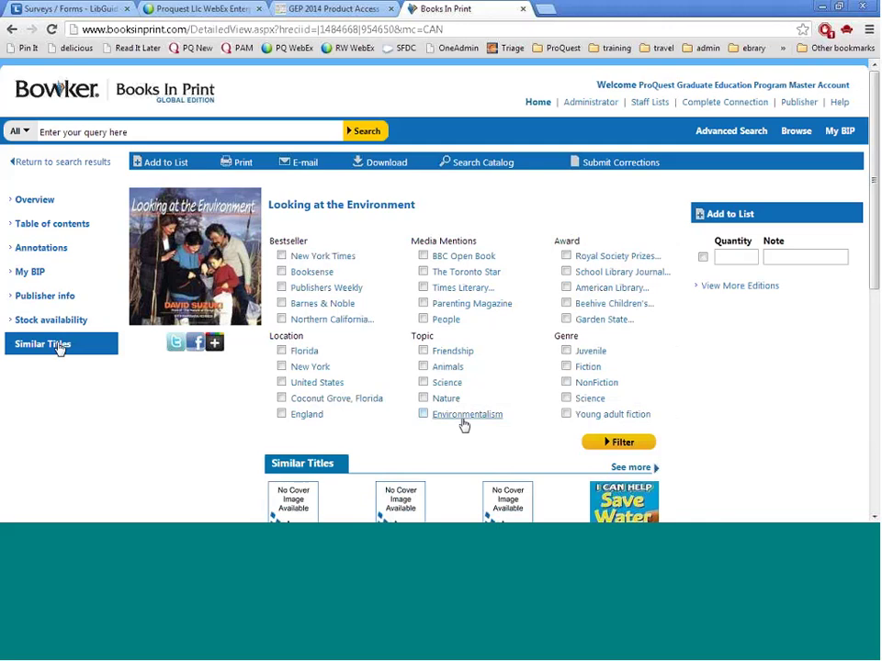
{"action": "scroll", "coordinate": [583, 379], "scroll_direction": "down", "scroll_amount": 1}
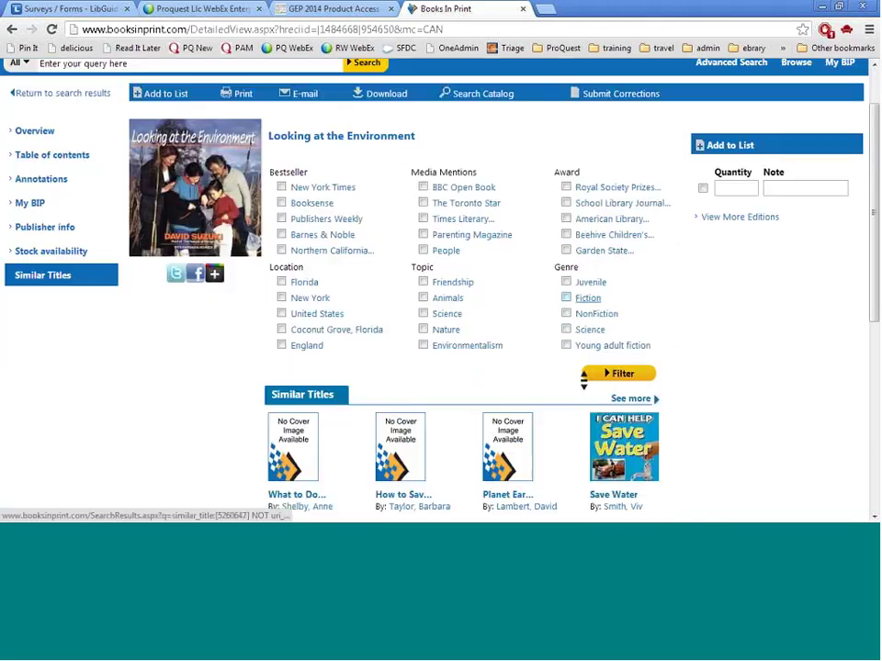
{"action": "scroll", "coordinate": [478, 342], "scroll_direction": "down", "scroll_amount": 2}
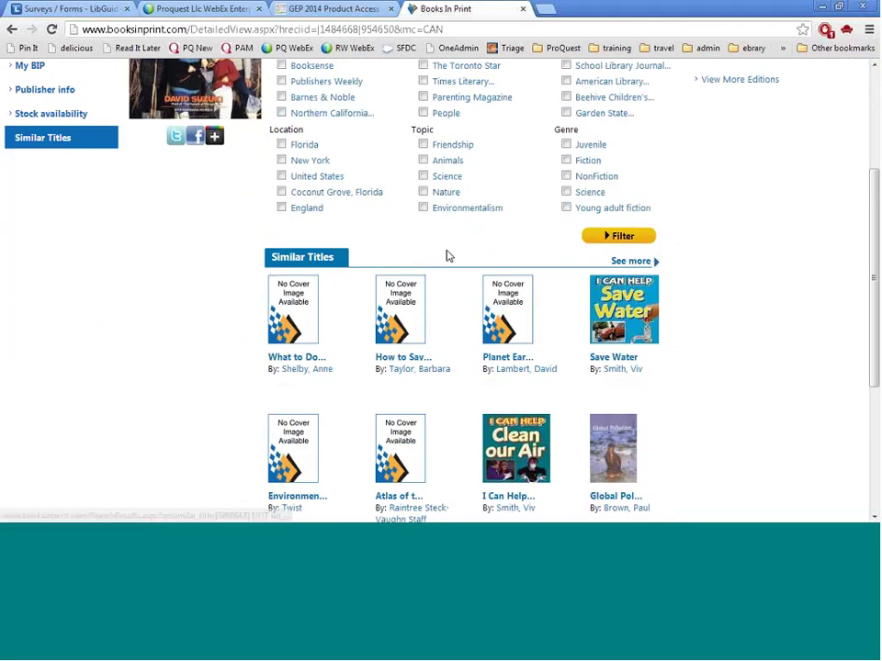
{"action": "scroll", "coordinate": [448, 255], "scroll_direction": "up", "scroll_amount": 1}
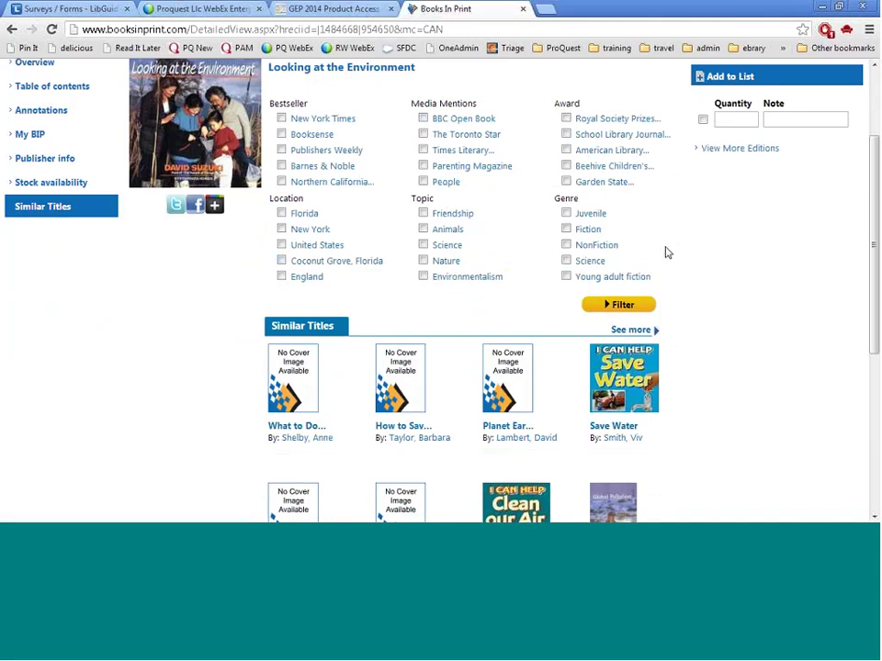
{"action": "scroll", "coordinate": [668, 252], "scroll_direction": "up", "scroll_amount": 3}
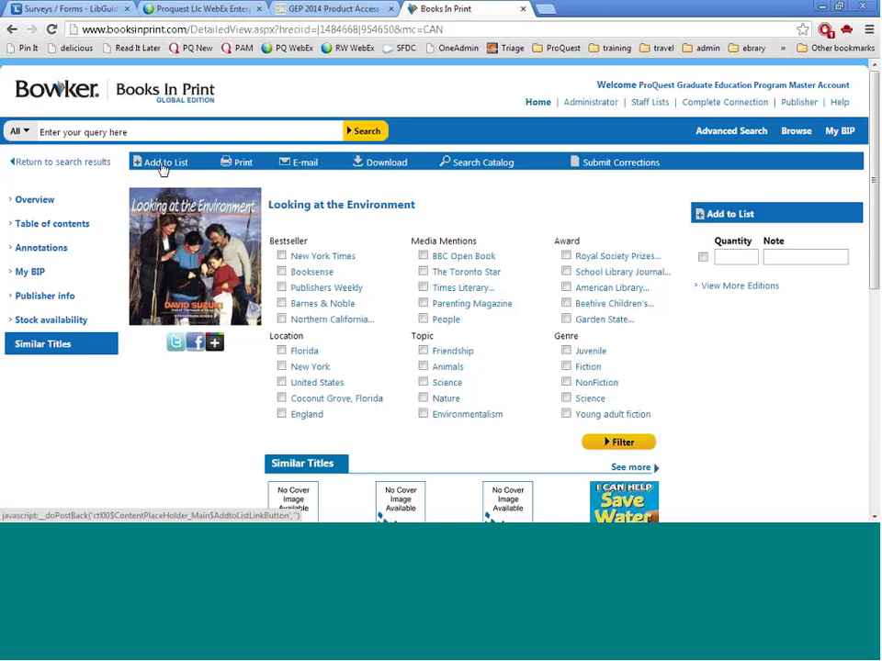
Add the book to a newly created list named 'Environments' and return to the results
{"action": "left_click", "coordinate": [162, 168]}
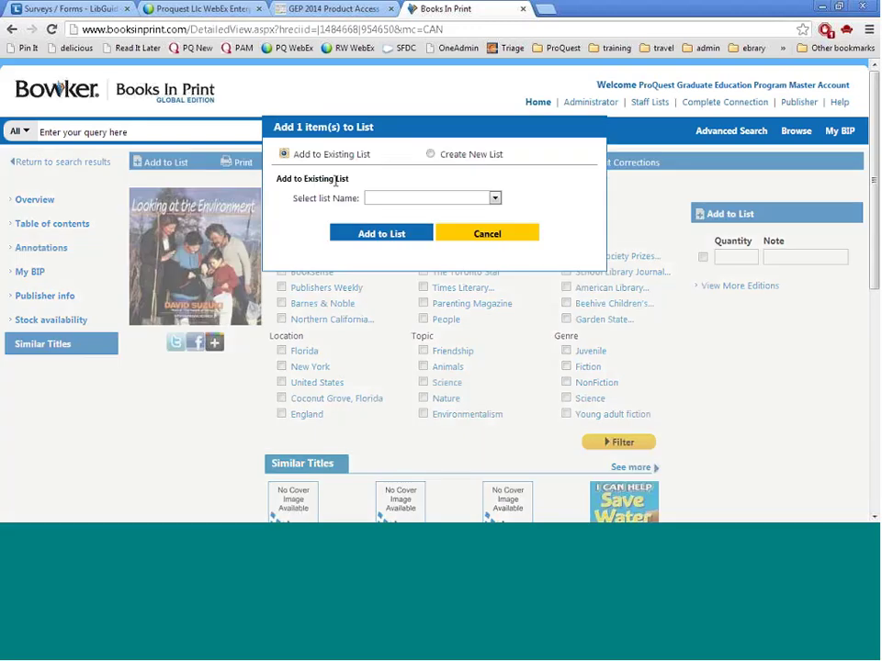
{"action": "left_click", "coordinate": [437, 199]}
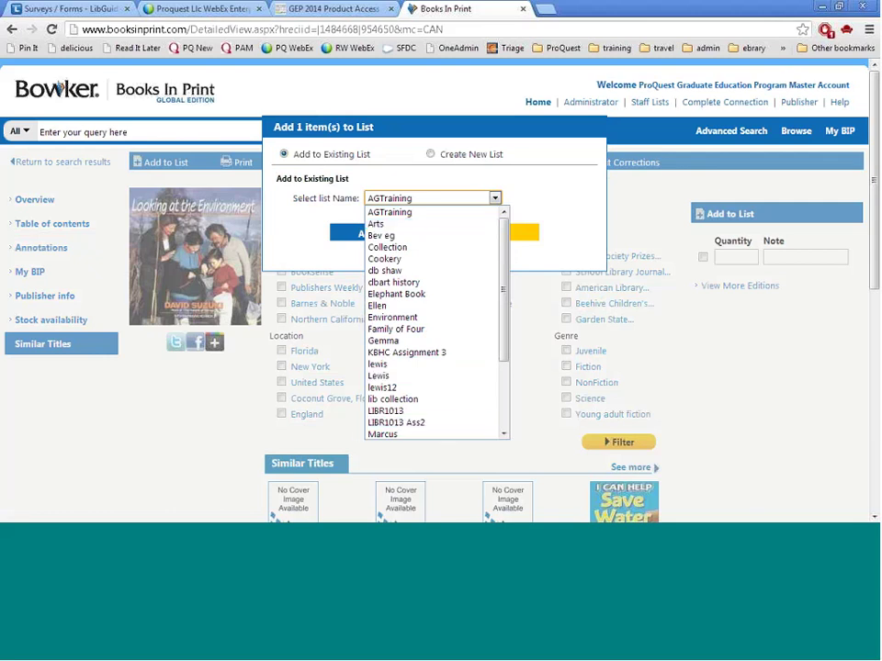
{"action": "left_click", "coordinate": [449, 212]}
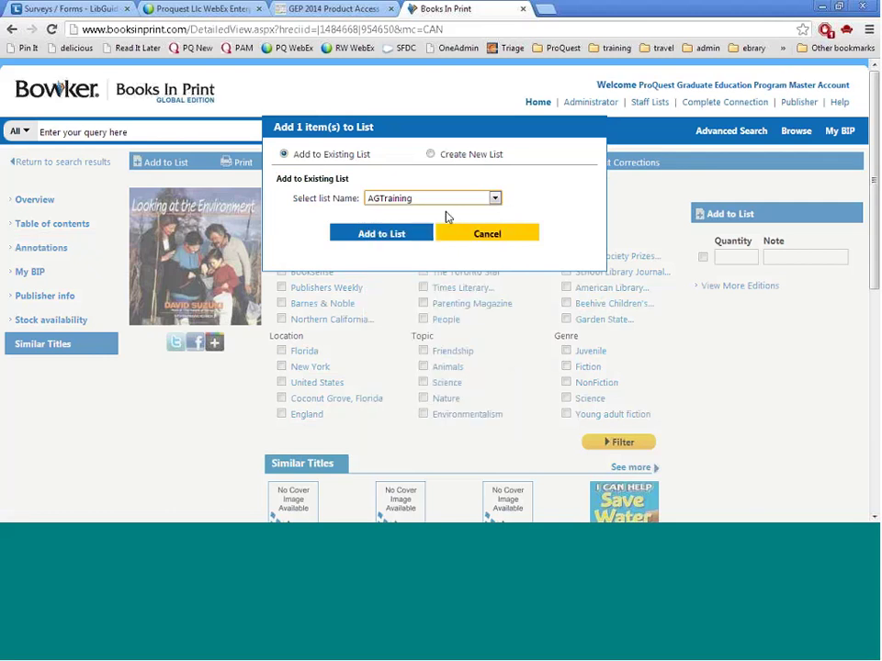
{"action": "left_click", "coordinate": [437, 165]}
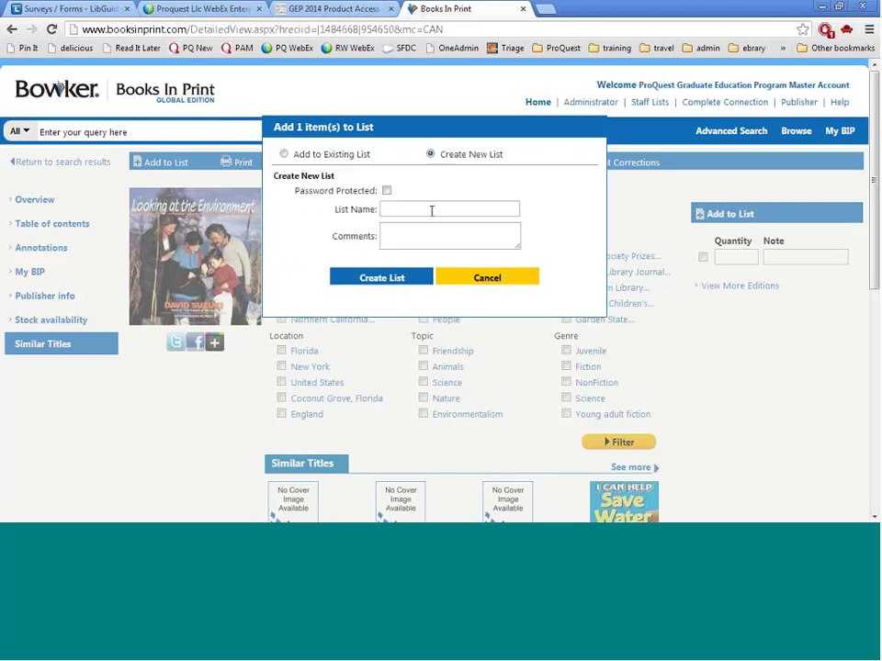
{"action": "left_click", "coordinate": [431, 208]}
{"action": "type", "text": "Envi"}
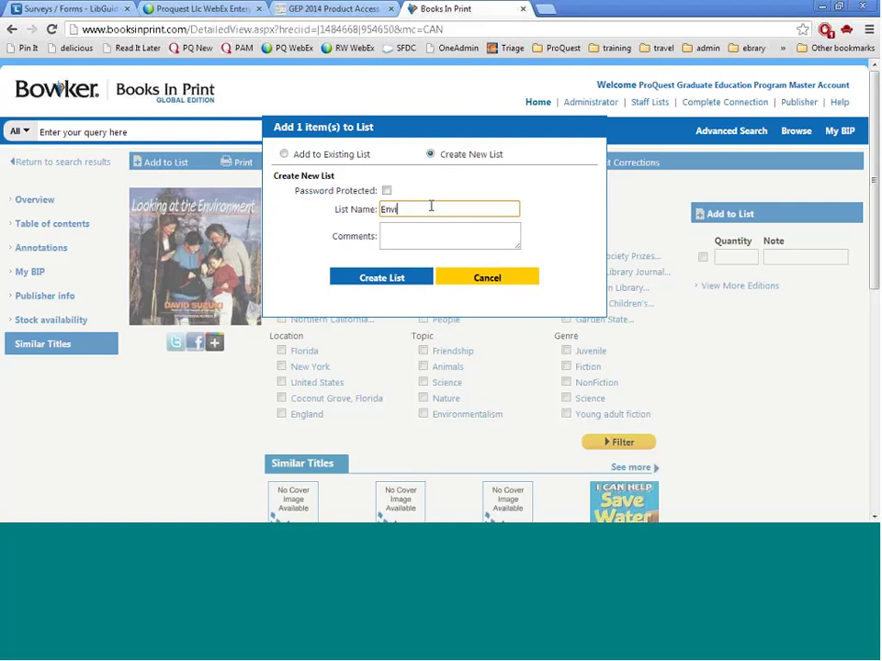
{"action": "type", "text": "ronment"}
{"action": "type", "text": "a"}
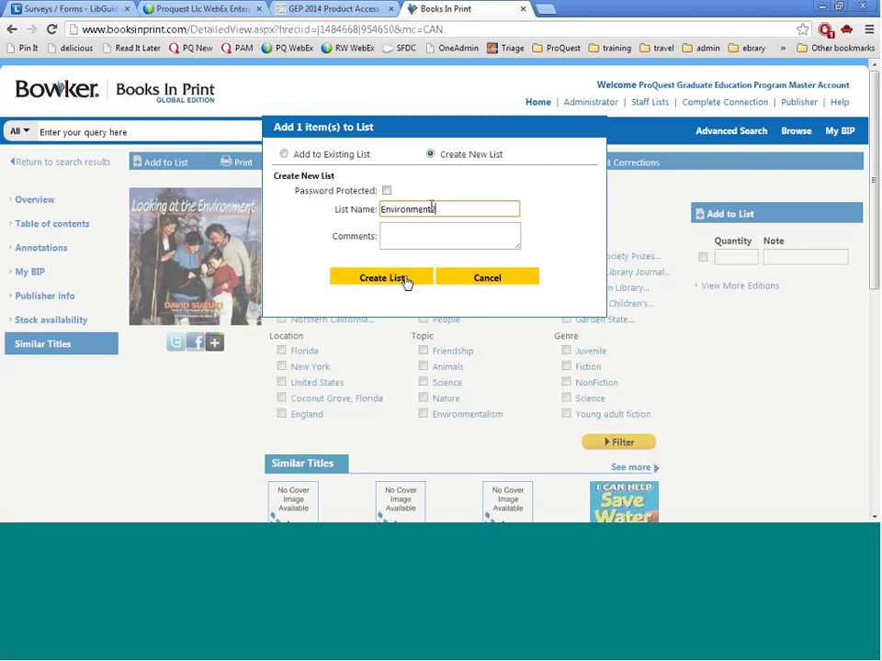
{"action": "left_click", "coordinate": [405, 280]}
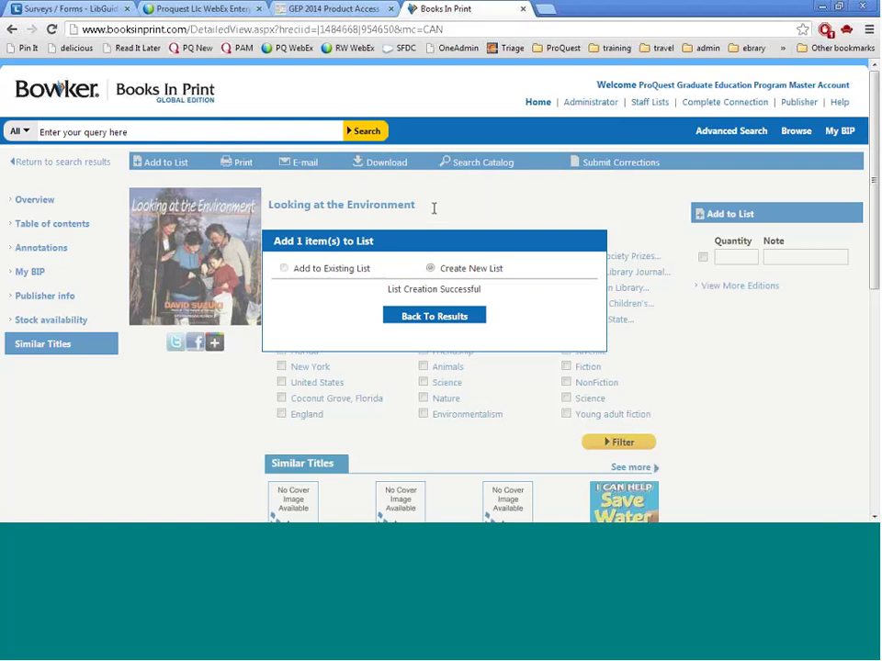
{"action": "left_click", "coordinate": [424, 318]}
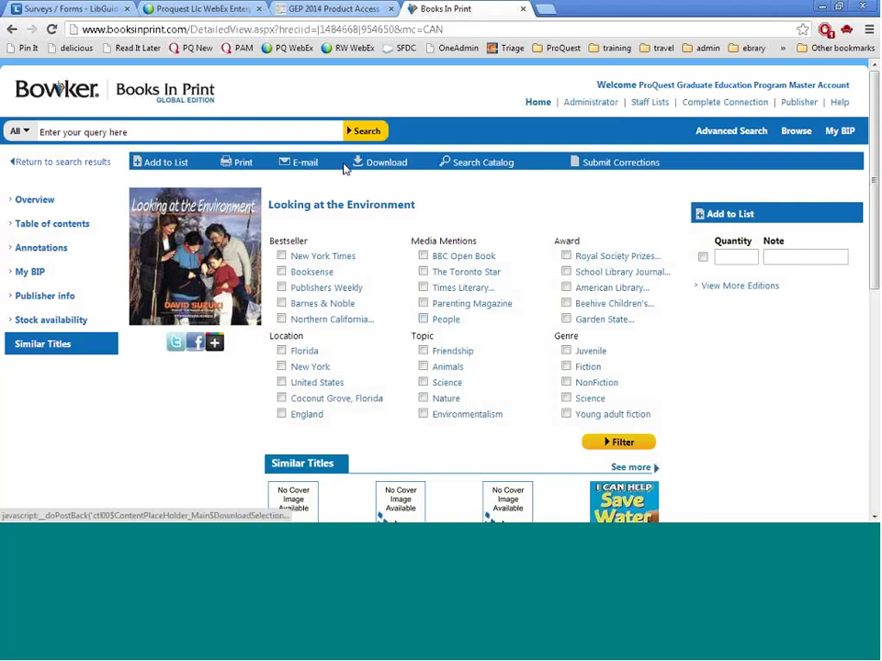
{"action": "left_click", "coordinate": [398, 165]}
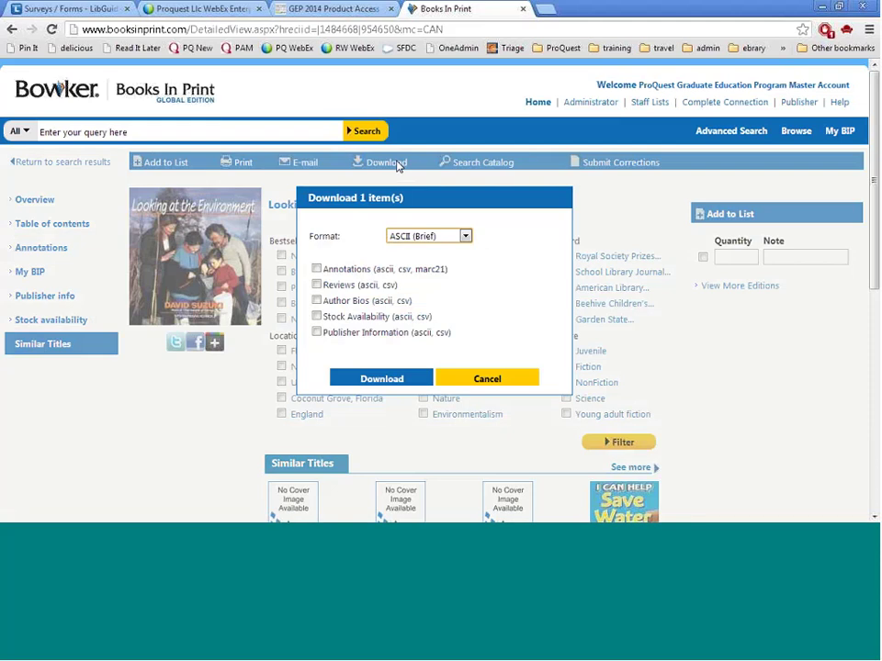
{"action": "left_click", "coordinate": [412, 238]}
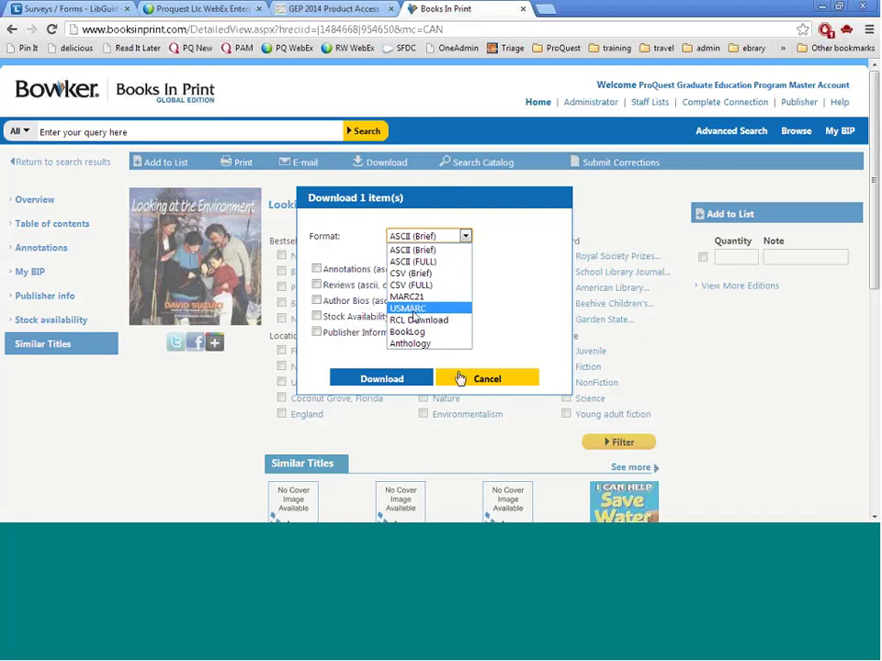
{"action": "left_click", "coordinate": [459, 379]}
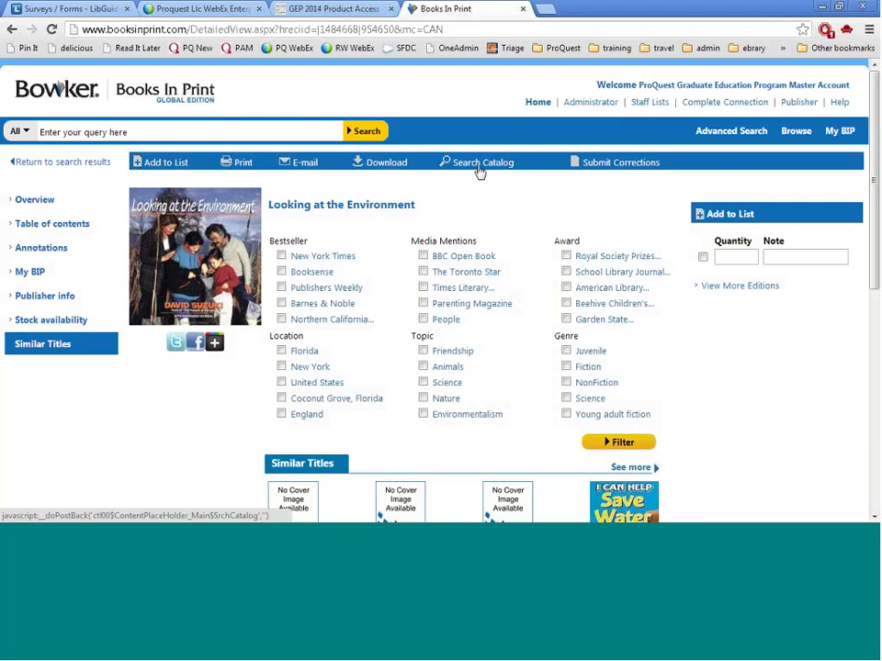
Open Advanced Search, which keeps 'technology', IEEE as author and Forthcoming status
{"action": "left_click", "coordinate": [478, 171]}
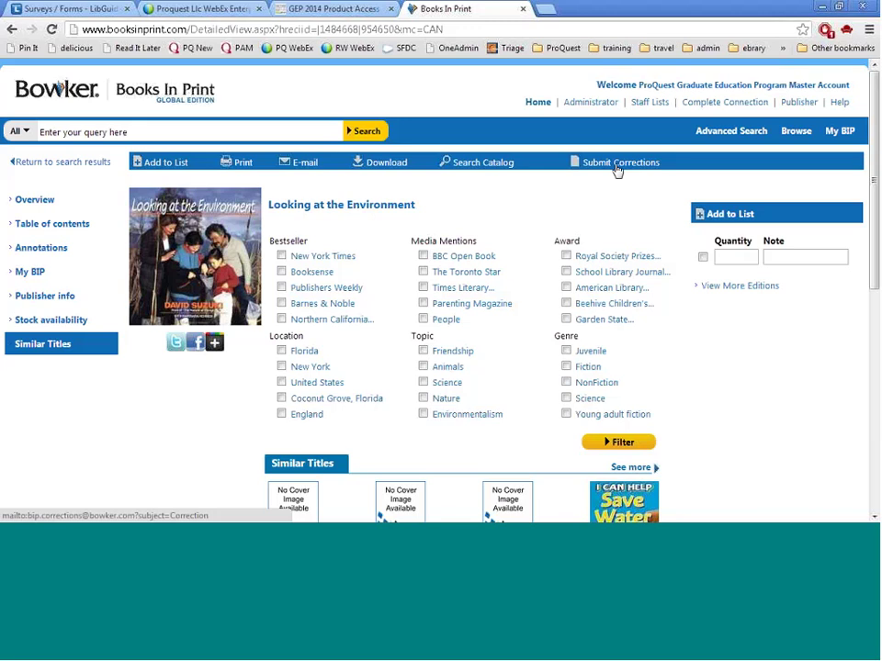
{"action": "left_click", "coordinate": [731, 132]}
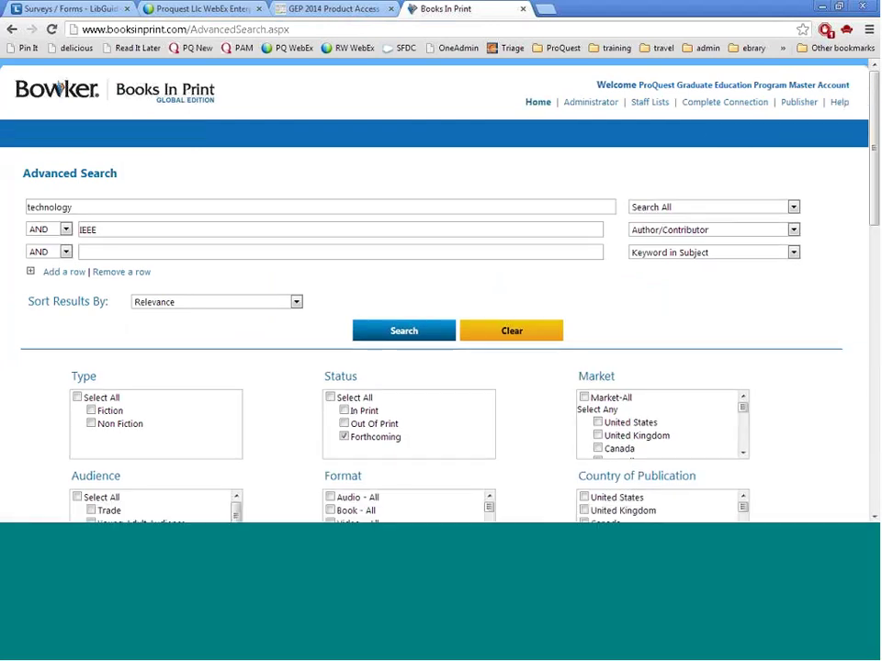
{"action": "key", "text": "alt+Down"}
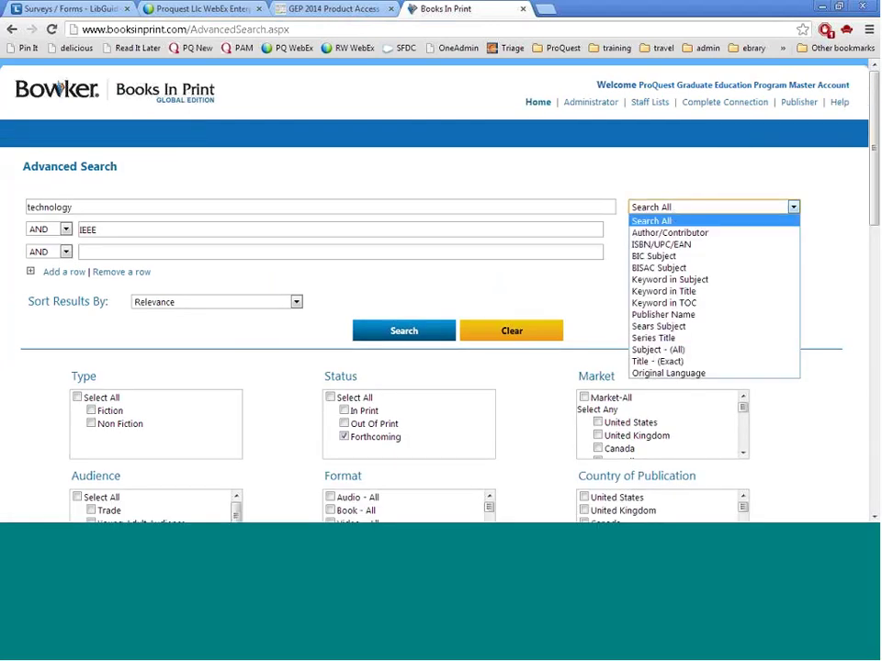
{"action": "key", "text": "Down"}
{"action": "key", "text": "Down"}
{"action": "key", "text": "Down"}
{"action": "key", "text": "Down"}
{"action": "key", "text": "Down"}
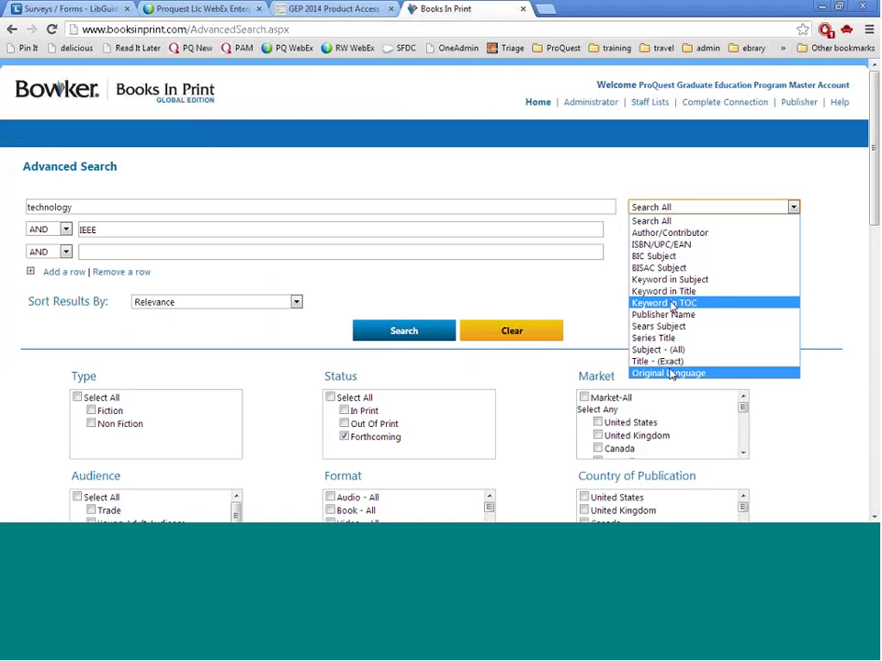
{"action": "left_click", "coordinate": [643, 185]}
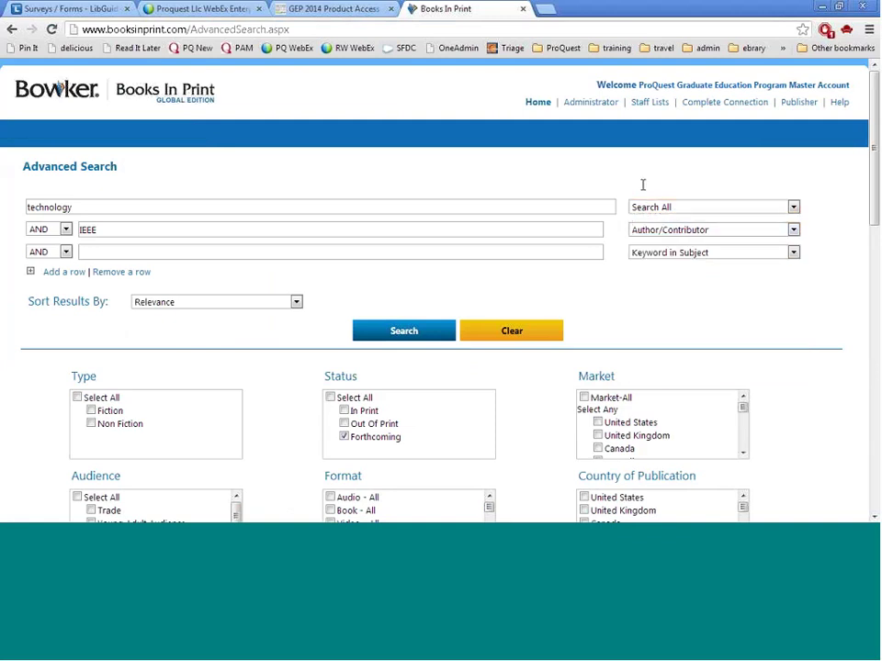
{"action": "left_click", "coordinate": [104, 207]}
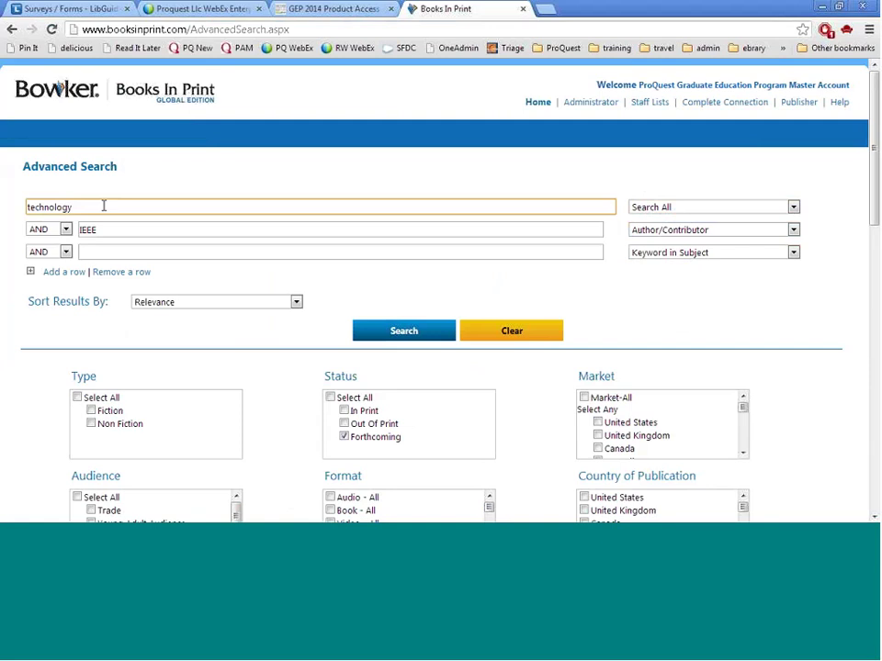
{"action": "left_click", "coordinate": [539, 229]}
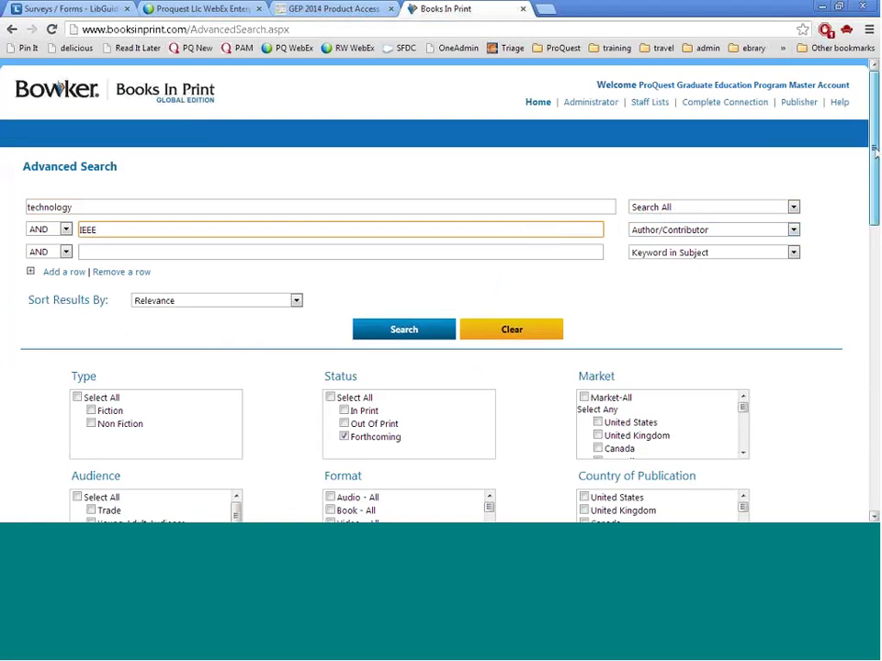
Tick EBook in the Format list to restrict the search to eBooks
{"action": "scroll", "coordinate": [874, 149], "scroll_direction": "down", "scroll_amount": 3}
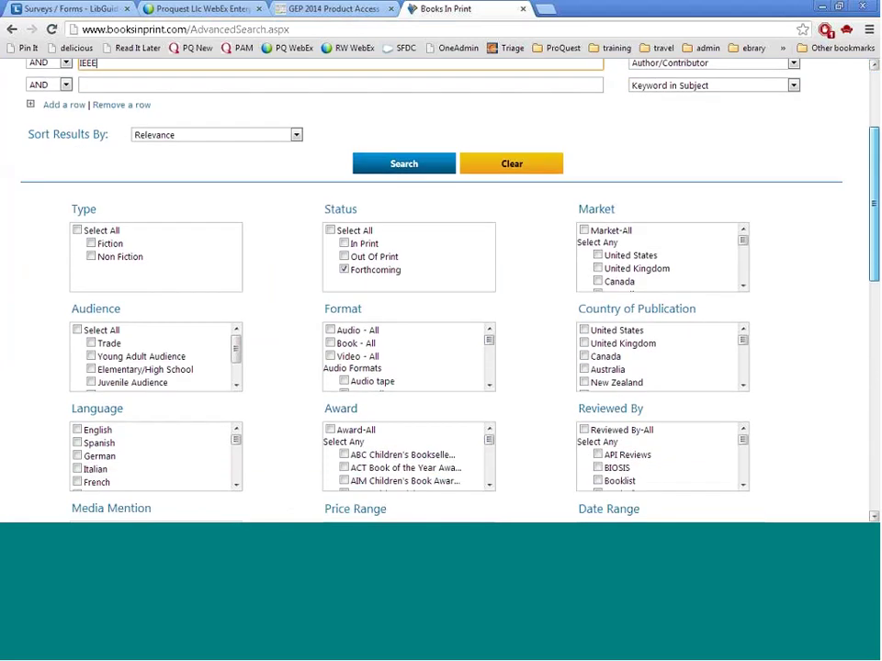
{"action": "scroll", "coordinate": [874, 230], "scroll_direction": "down", "scroll_amount": 3}
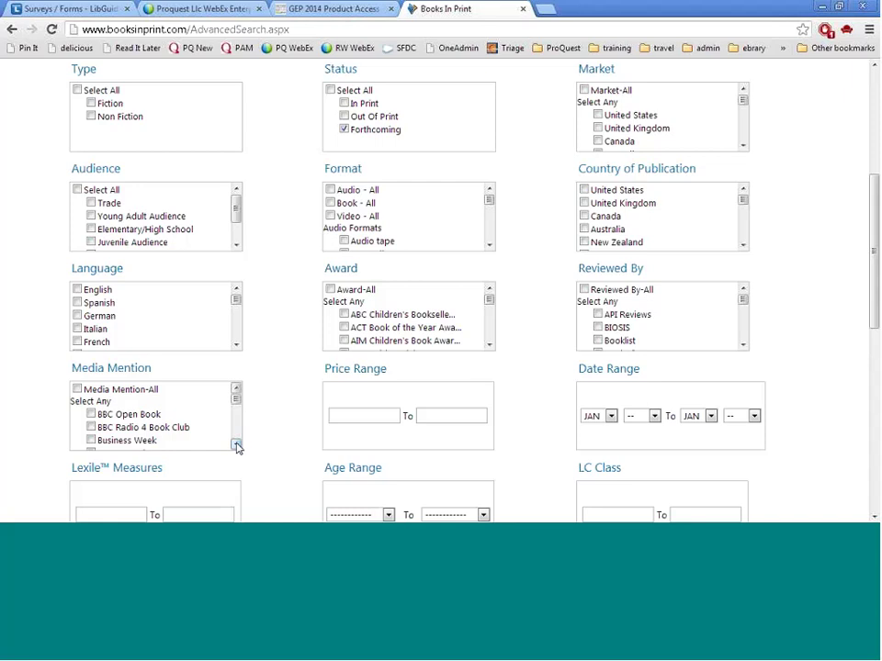
{"action": "left_click_drag", "start_coordinate": [237, 446], "coordinate": [237, 445]}
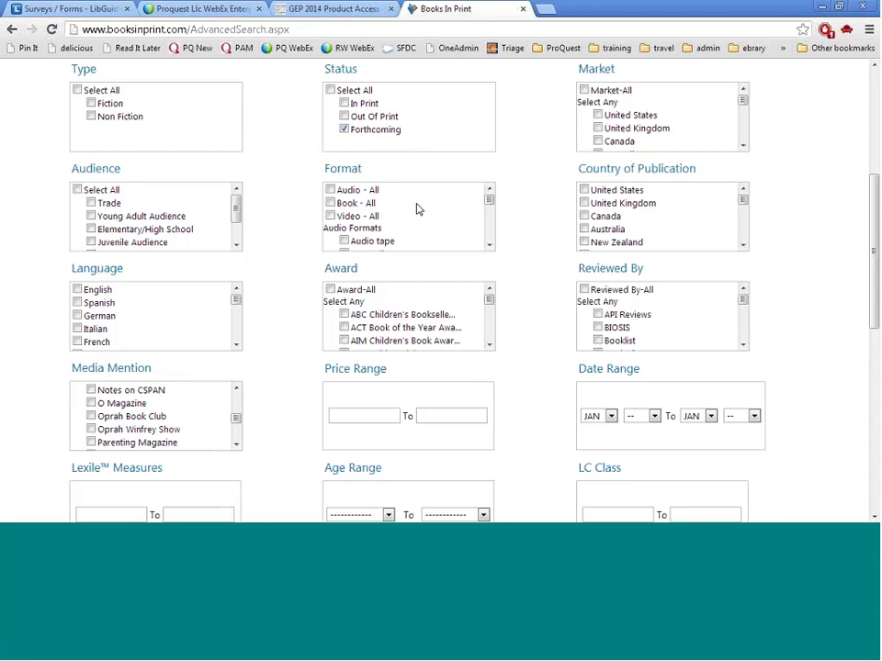
{"action": "left_click", "coordinate": [489, 245]}
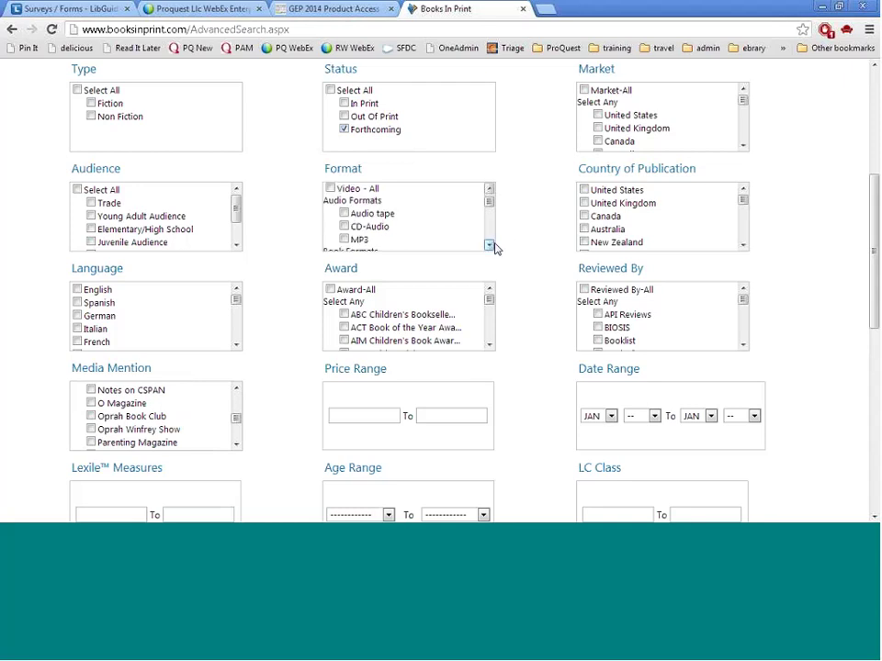
{"action": "left_click", "coordinate": [490, 245]}
{"action": "left_click", "coordinate": [489, 245]}
{"action": "left_click", "coordinate": [363, 208]}
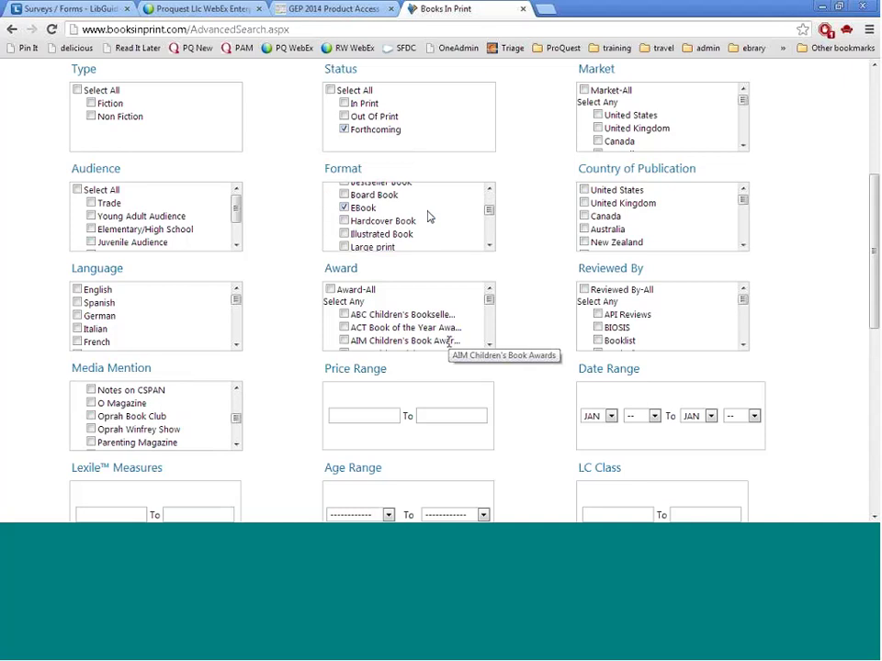
Browse the price, LC Class and ISBN/CSV search panels without changing them
{"action": "left_click", "coordinate": [441, 417]}
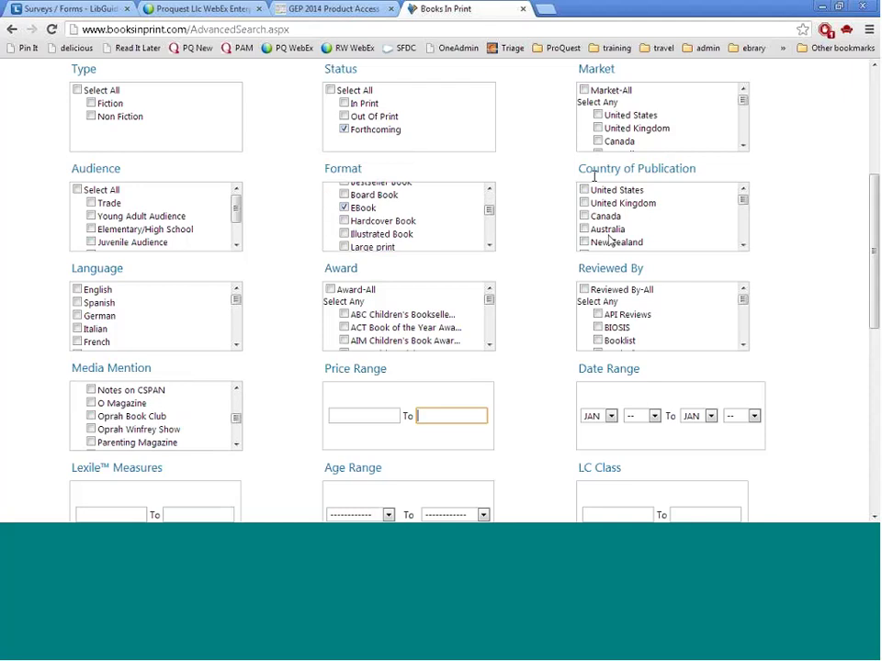
{"action": "left_click", "coordinate": [743, 345]}
{"action": "left_click", "coordinate": [743, 345]}
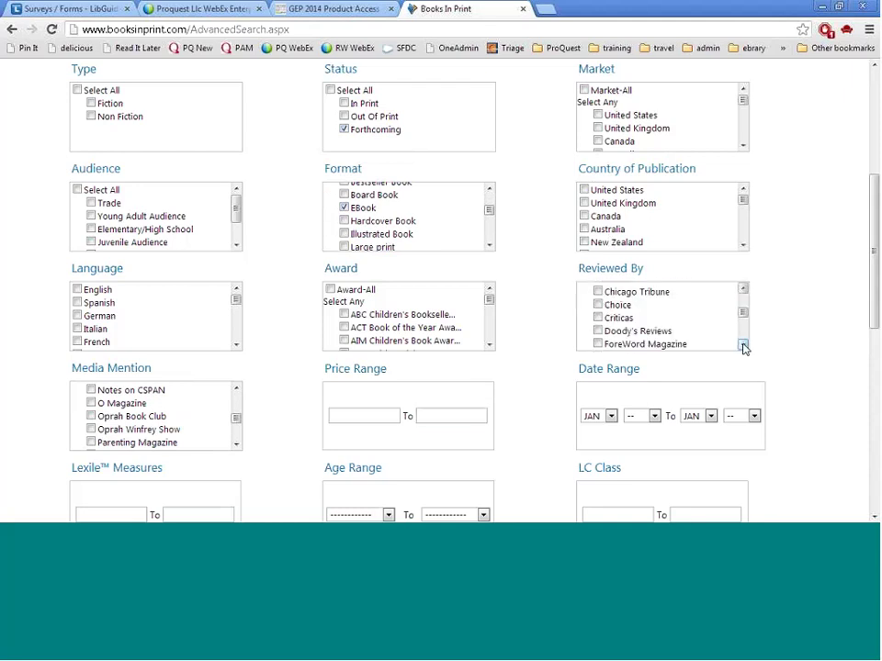
{"action": "left_click", "coordinate": [743, 346]}
{"action": "left_click", "coordinate": [743, 346]}
{"action": "left_click", "coordinate": [743, 345]}
{"action": "left_click", "coordinate": [743, 345]}
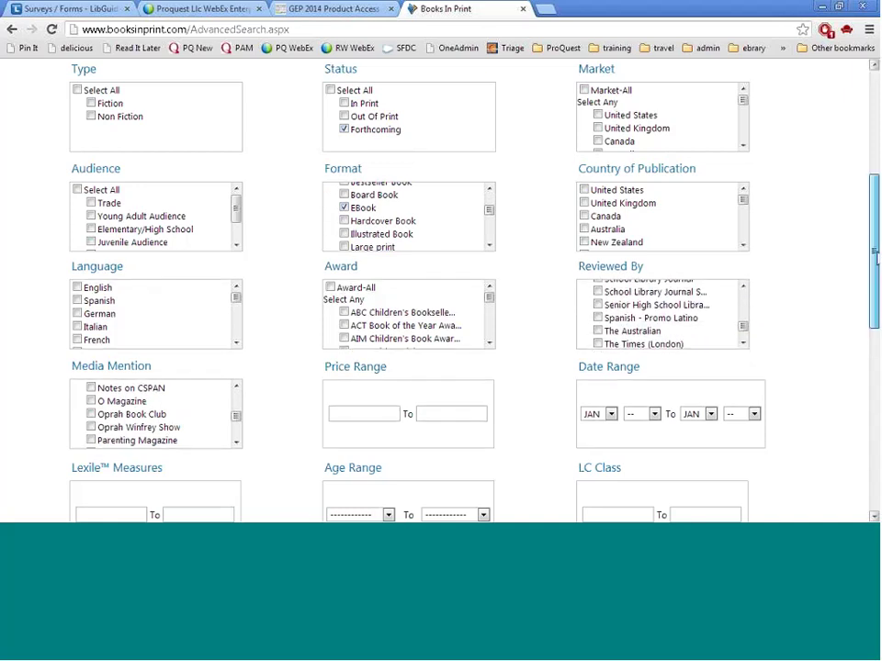
{"action": "left_click_drag", "start_coordinate": [875, 258], "coordinate": [875, 328]}
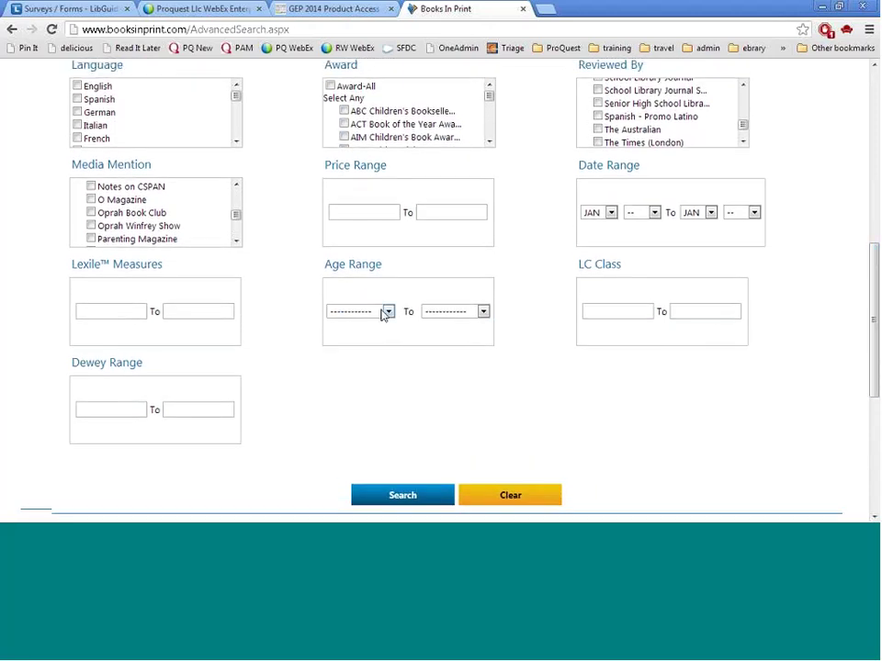
{"action": "left_click", "coordinate": [632, 313]}
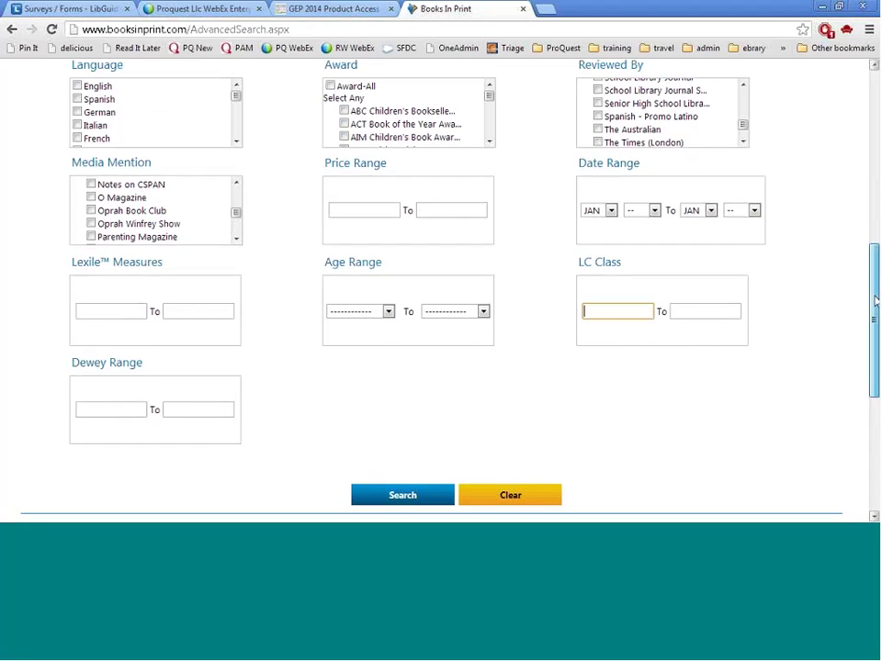
{"action": "left_click_drag", "start_coordinate": [875, 302], "coordinate": [874, 414]}
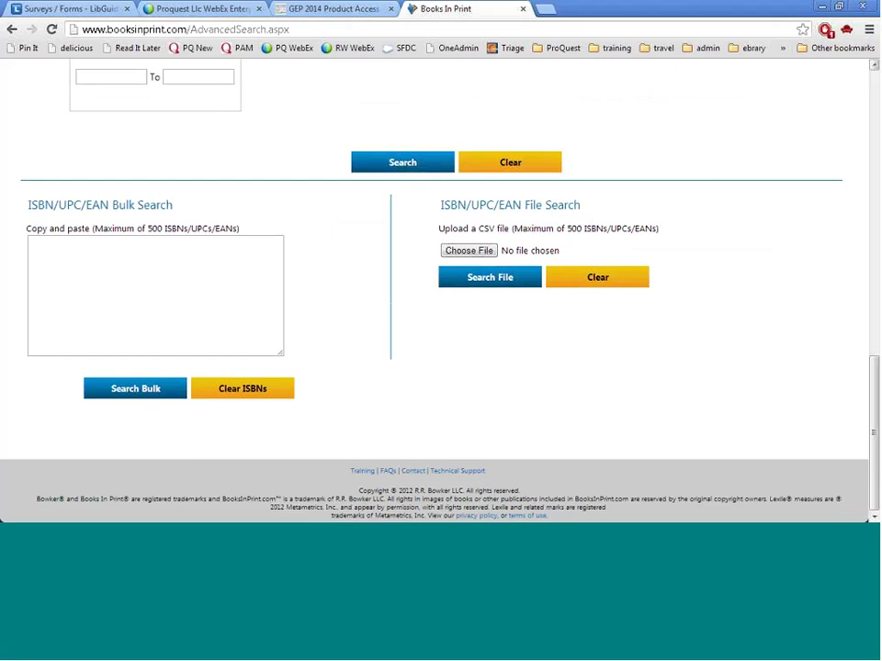
{"action": "left_click", "coordinate": [170, 269]}
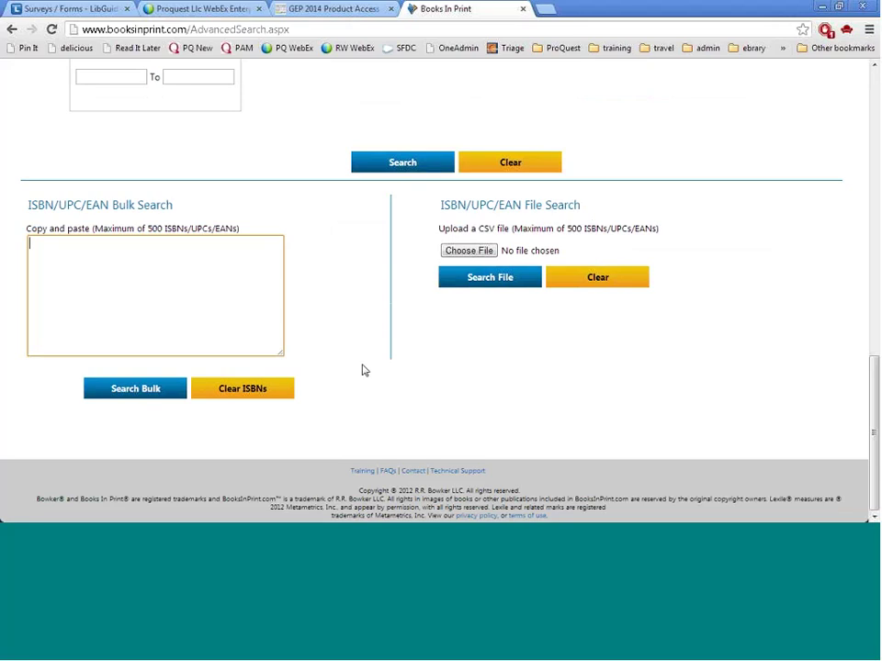
{"action": "scroll", "coordinate": [836, 291], "scroll_direction": "up", "scroll_amount": 3}
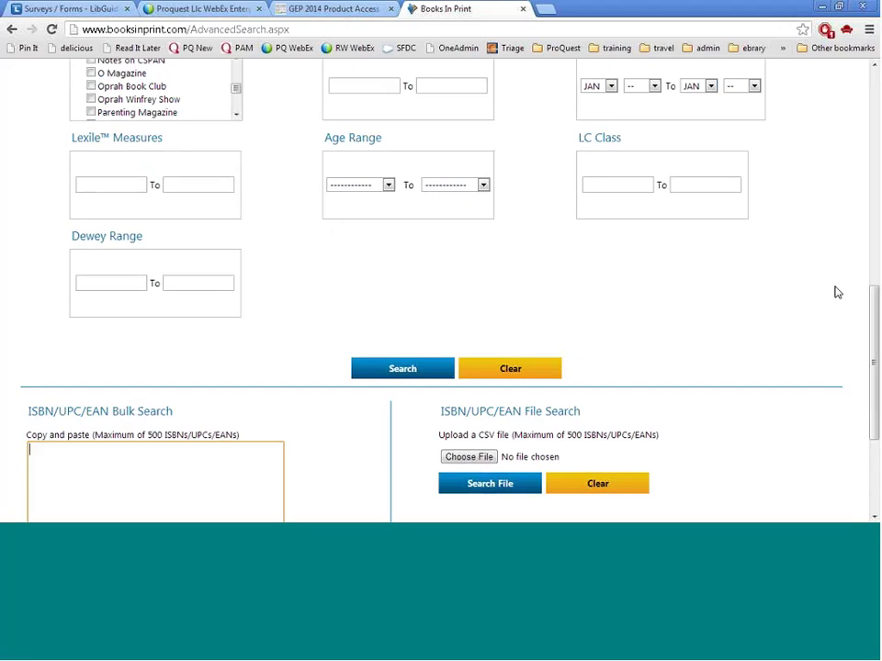
{"action": "scroll", "coordinate": [836, 292], "scroll_direction": "up", "scroll_amount": 1}
{"action": "scroll", "coordinate": [836, 292], "scroll_direction": "up", "scroll_amount": 1}
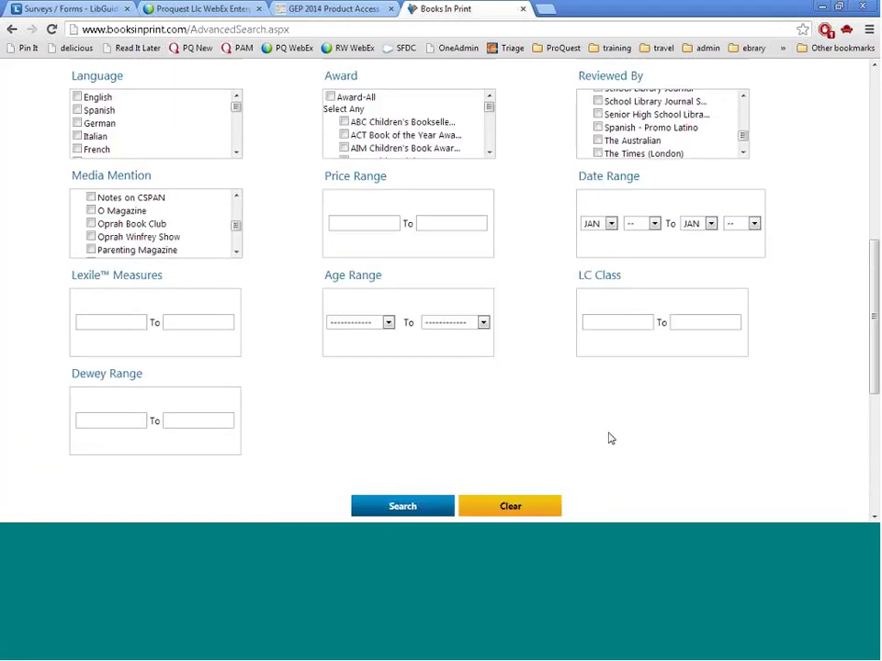
Run the advanced search and clear the previously selected results
{"action": "left_click", "coordinate": [404, 508]}
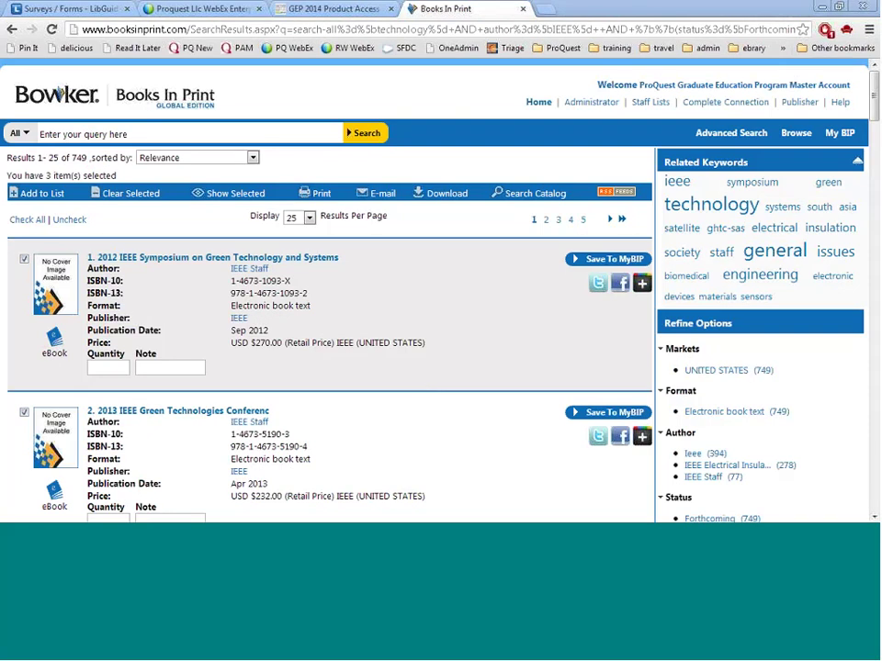
{"action": "left_click", "coordinate": [129, 192]}
{"action": "left_click", "coordinate": [484, 288]}
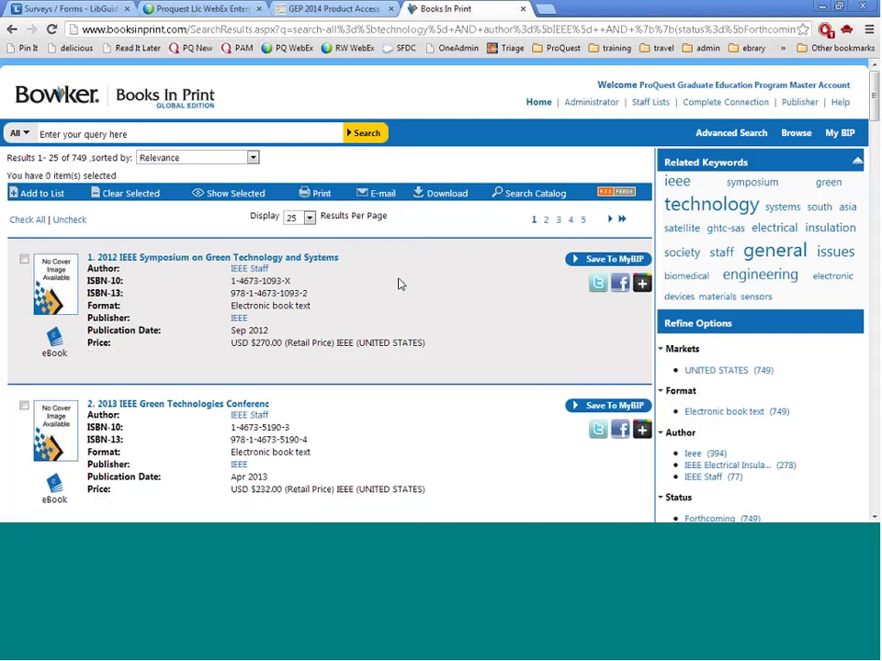
Select the Speech Technology, Global Humanitarian Technology and Electro/Information Technology conference records
{"action": "scroll", "coordinate": [398, 284], "scroll_direction": "down", "scroll_amount": 4}
{"action": "scroll", "coordinate": [398, 285], "scroll_direction": "down", "scroll_amount": 1}
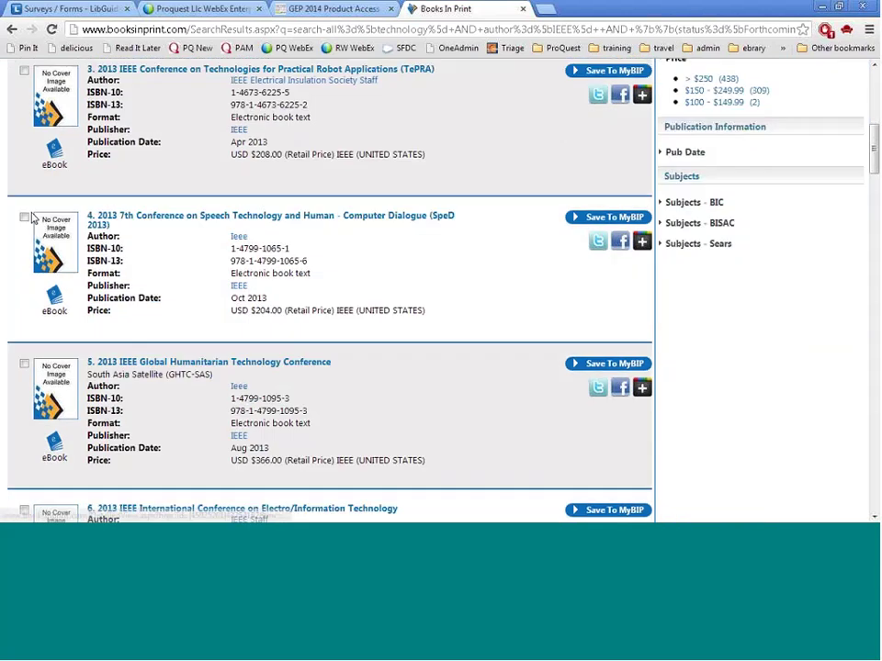
{"action": "left_click", "coordinate": [24, 218]}
{"action": "left_click", "coordinate": [24, 379]}
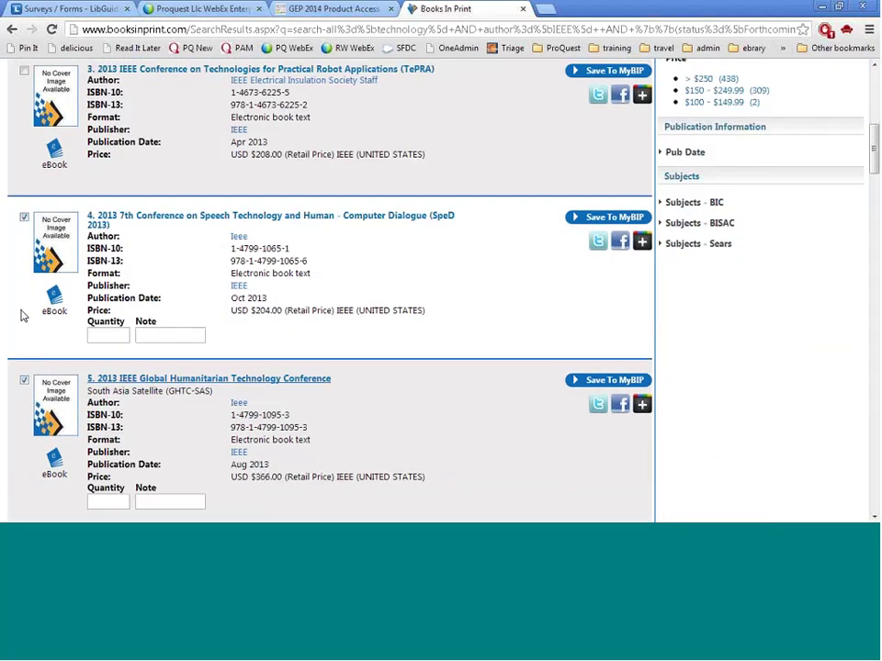
{"action": "scroll", "coordinate": [275, 393], "scroll_direction": "down", "scroll_amount": 3}
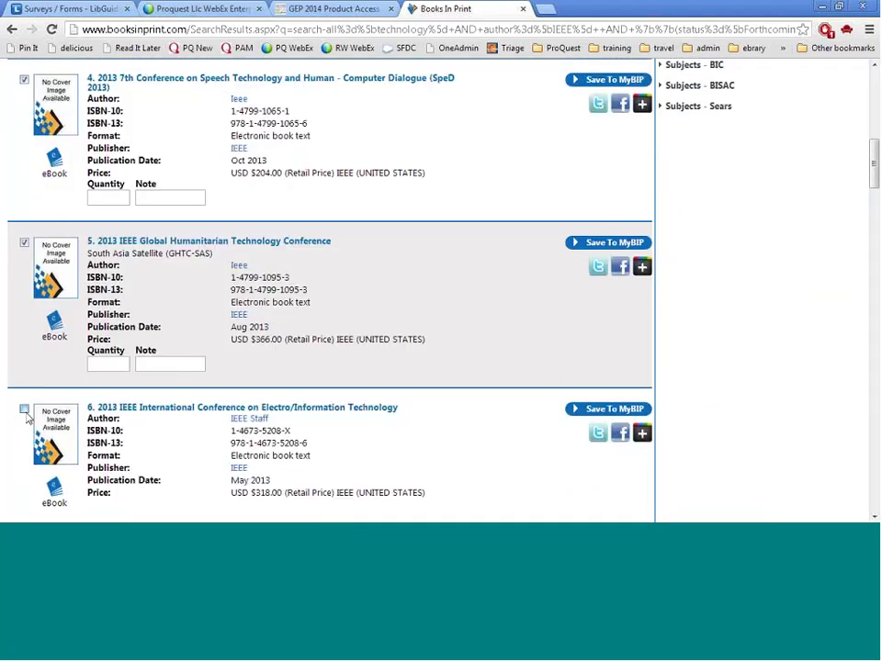
{"action": "left_click", "coordinate": [24, 410]}
{"action": "scroll", "coordinate": [461, 407], "scroll_direction": "up", "scroll_amount": 9}
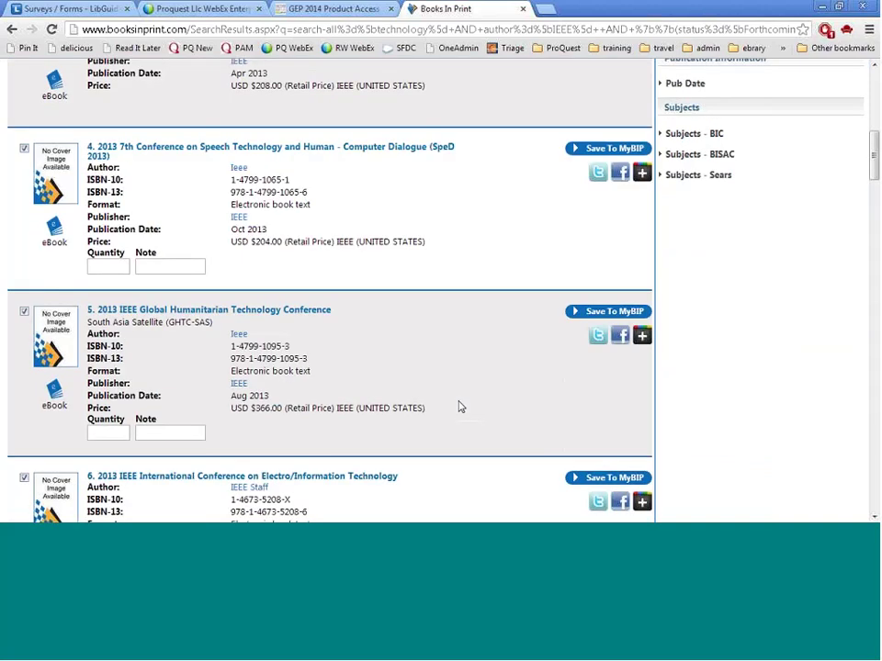
{"action": "scroll", "coordinate": [461, 407], "scroll_direction": "up", "scroll_amount": 5}
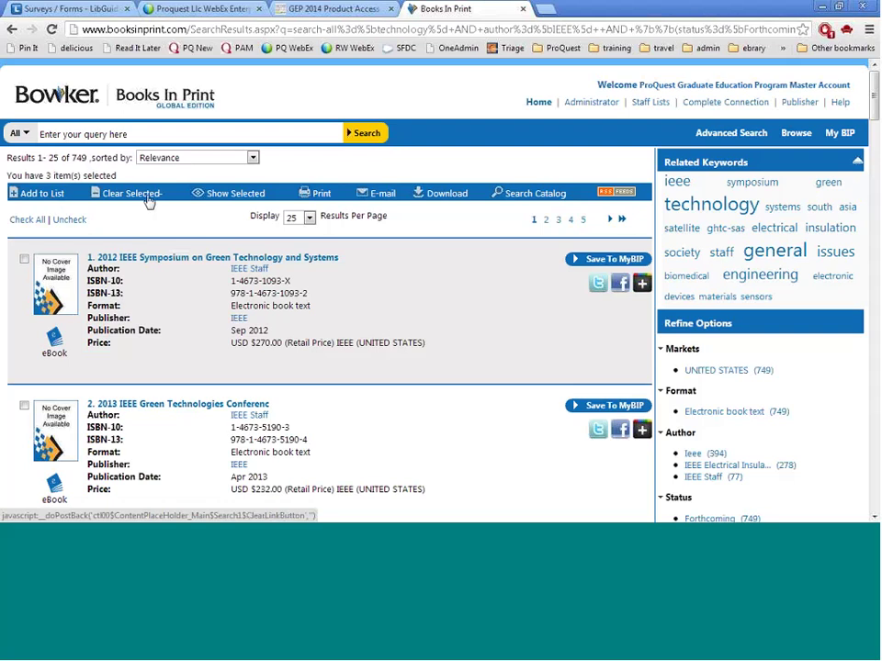
Show only the 3 selected records and save the Speech Technology one to My BIP
{"action": "left_click", "coordinate": [230, 197]}
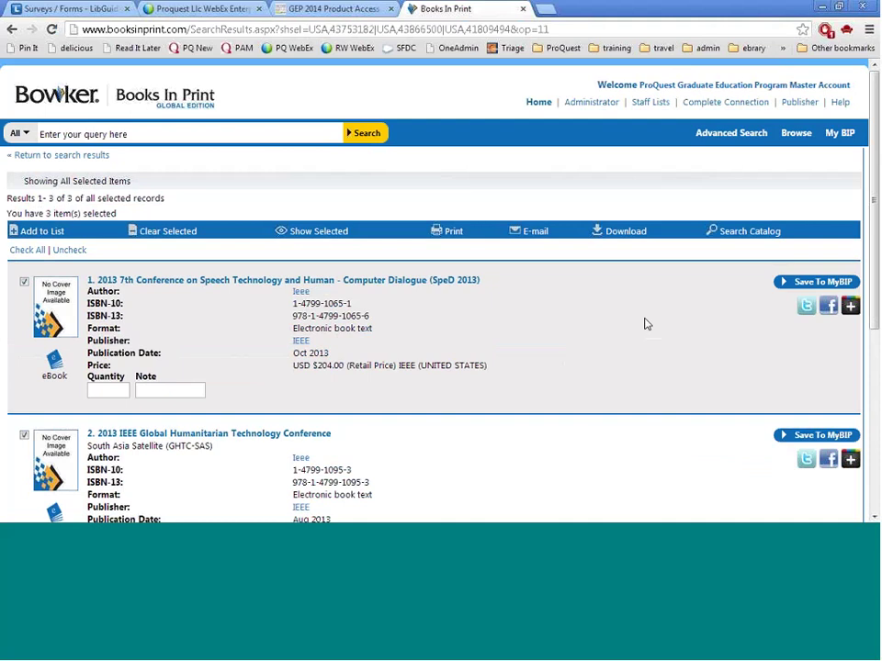
{"action": "scroll", "coordinate": [645, 324], "scroll_direction": "down", "scroll_amount": 1}
{"action": "scroll", "coordinate": [646, 324], "scroll_direction": "down", "scroll_amount": 3}
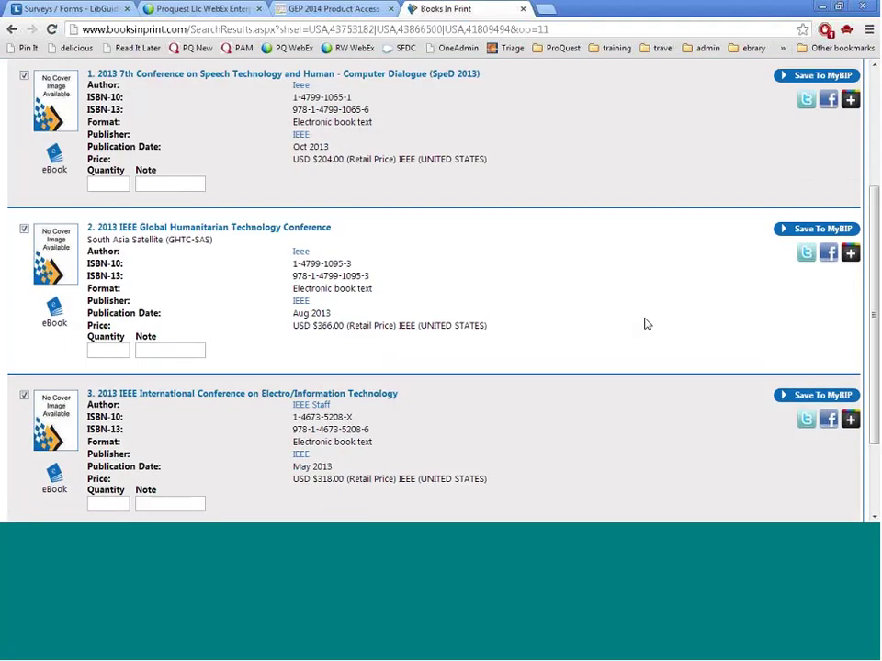
{"action": "scroll", "coordinate": [442, 238], "scroll_direction": "up", "scroll_amount": 4}
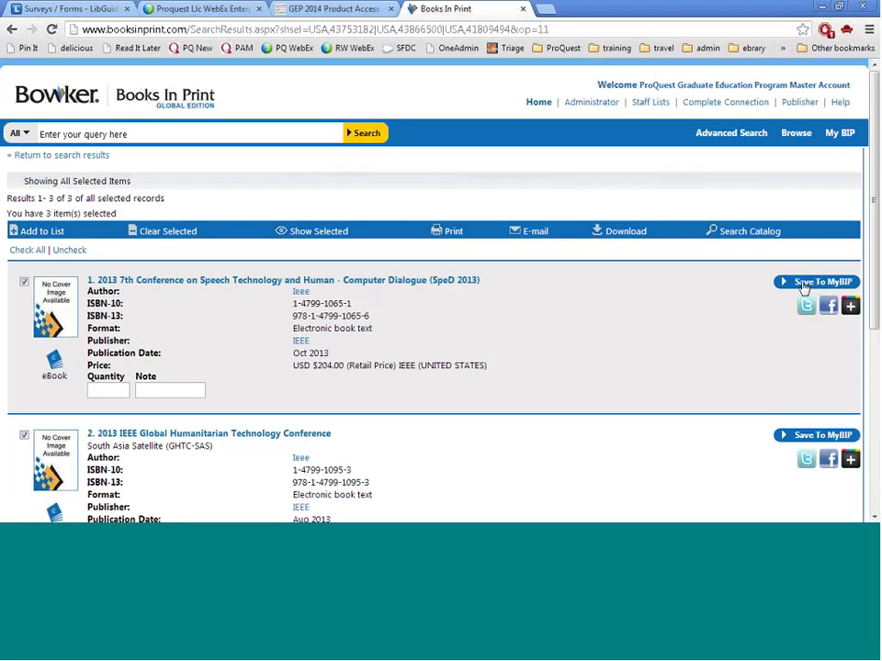
{"action": "left_click", "coordinate": [805, 282]}
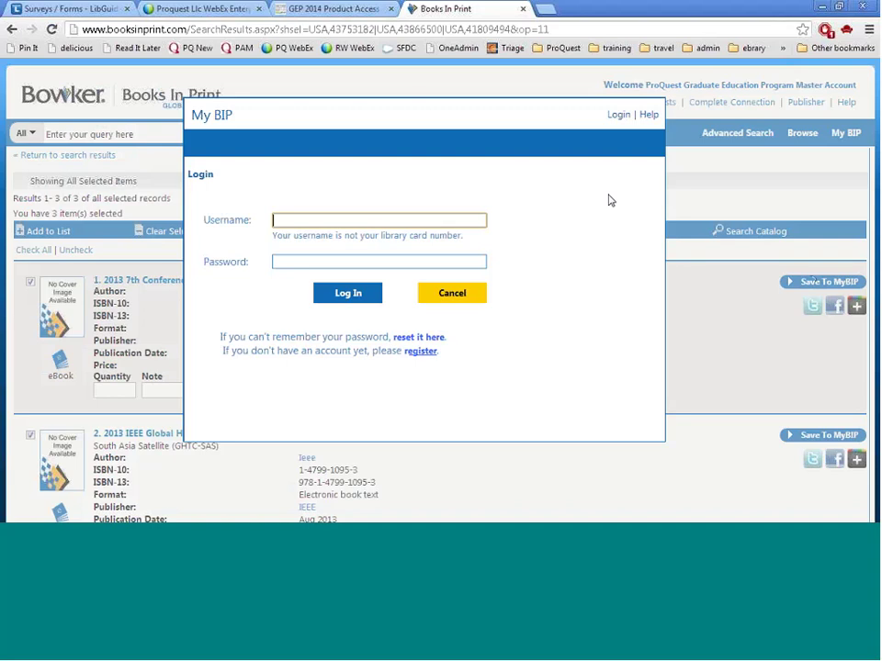
Log in to My BIP with the account's username and password, check BookList, then close the dialog
{"action": "left_click", "coordinate": [422, 352]}
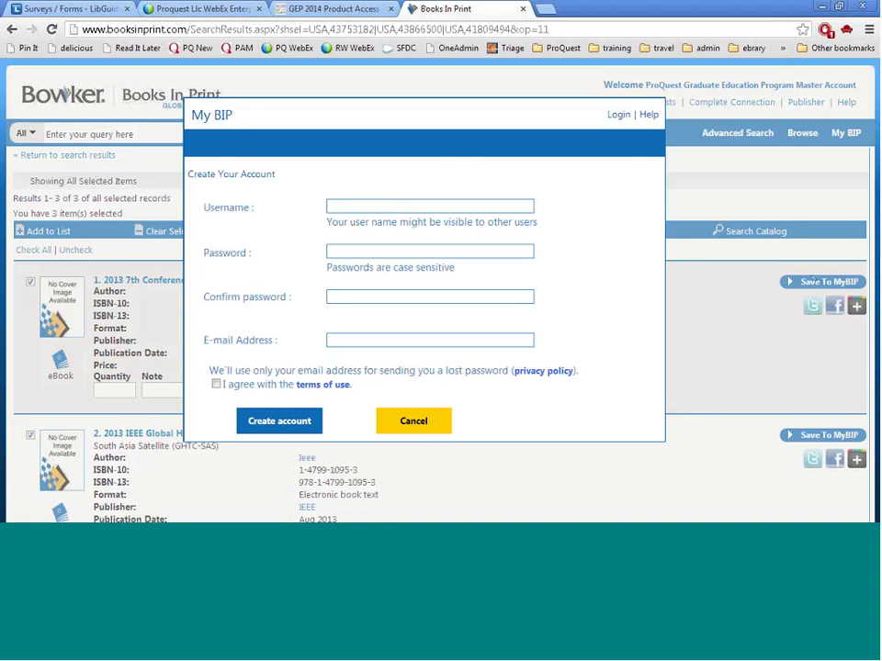
{"action": "left_click", "coordinate": [413, 420]}
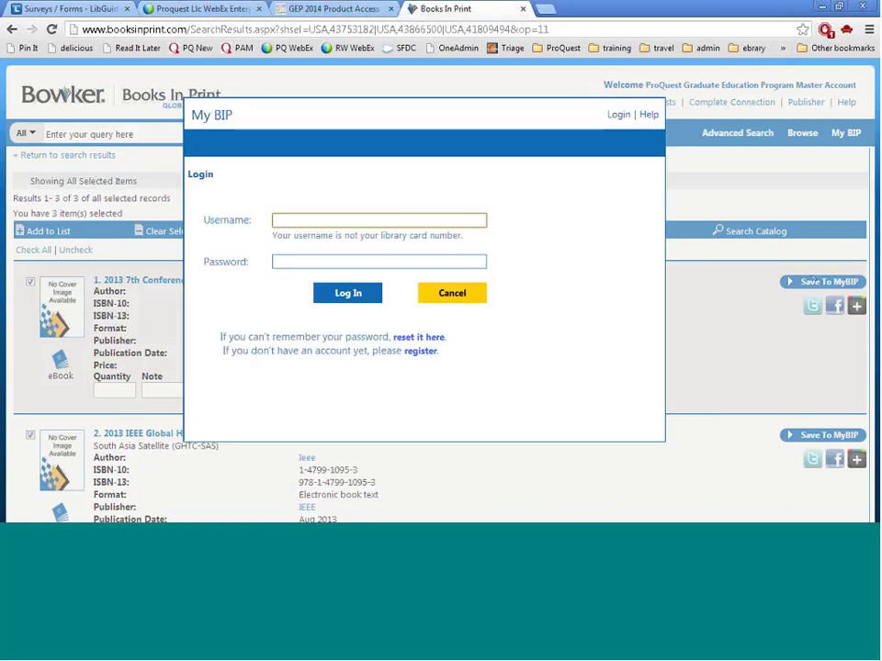
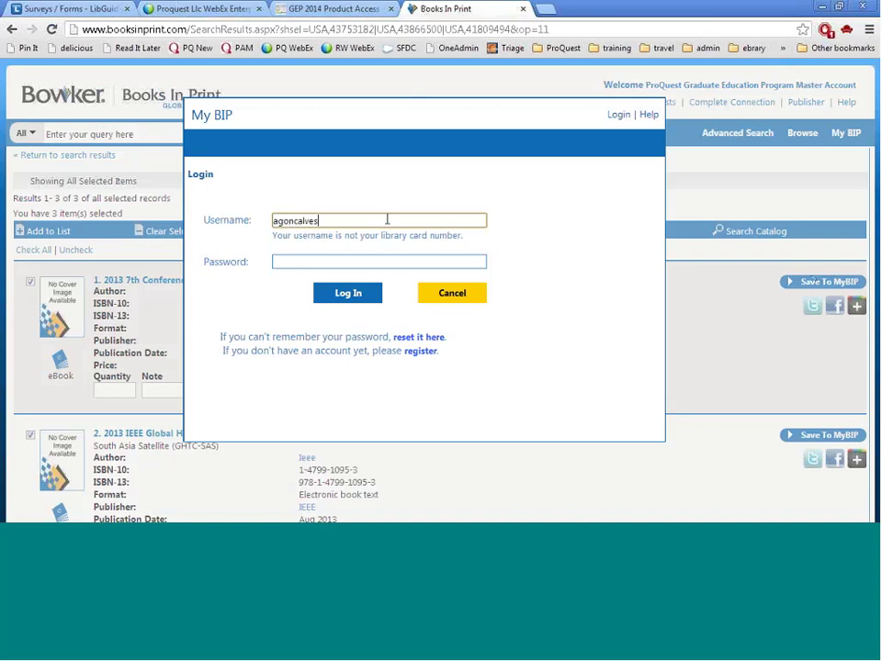
{"action": "key", "text": "Tab"}
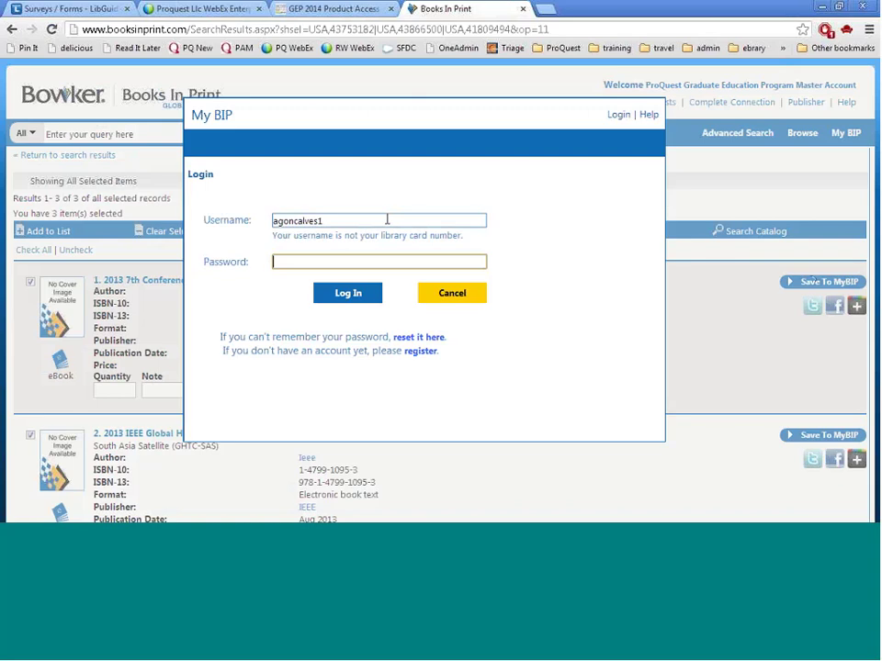
{"action": "type", "text": "••••••••"}
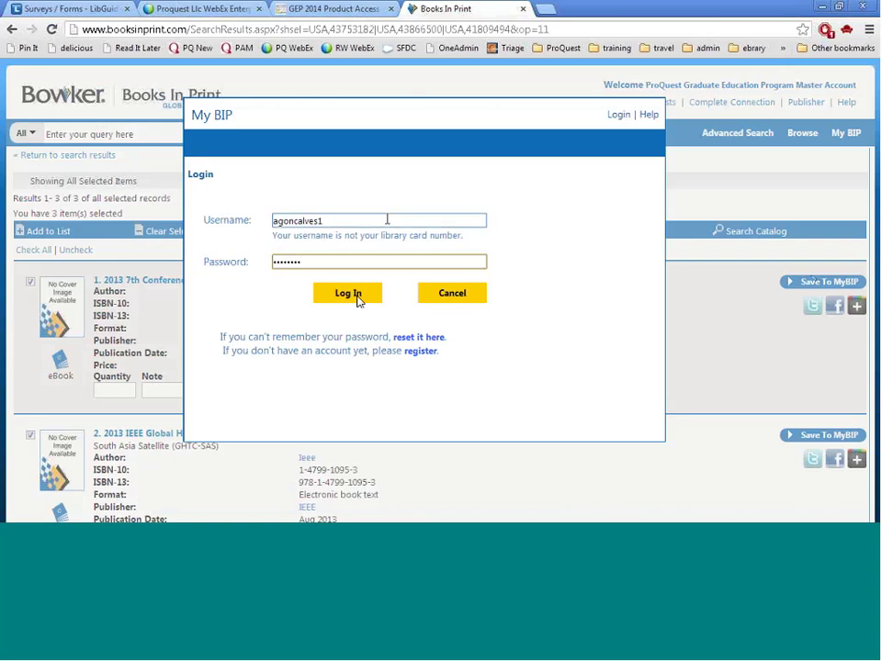
{"action": "left_click", "coordinate": [354, 295]}
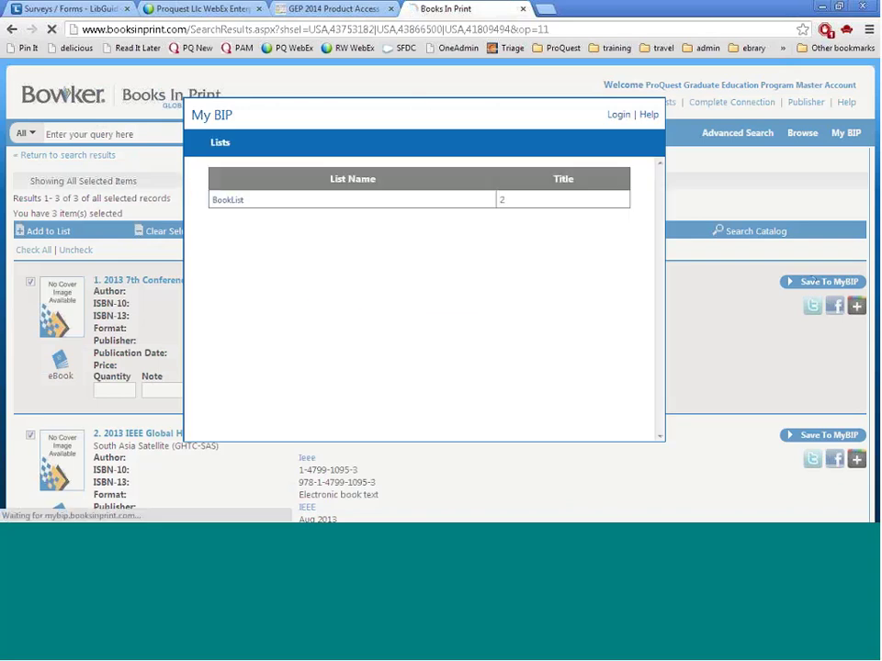
{"action": "left_click", "coordinate": [224, 201]}
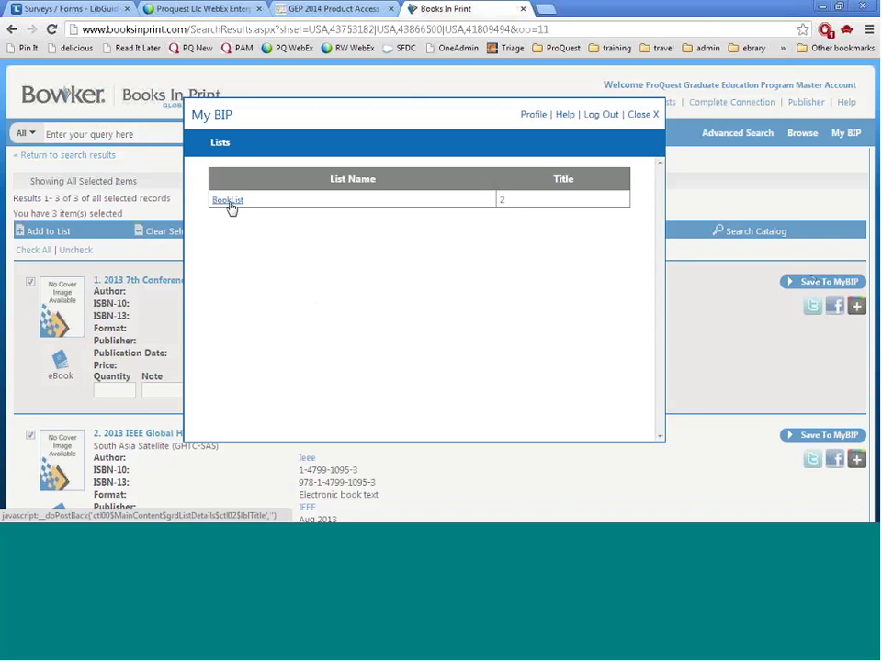
{"action": "left_click", "coordinate": [640, 116]}
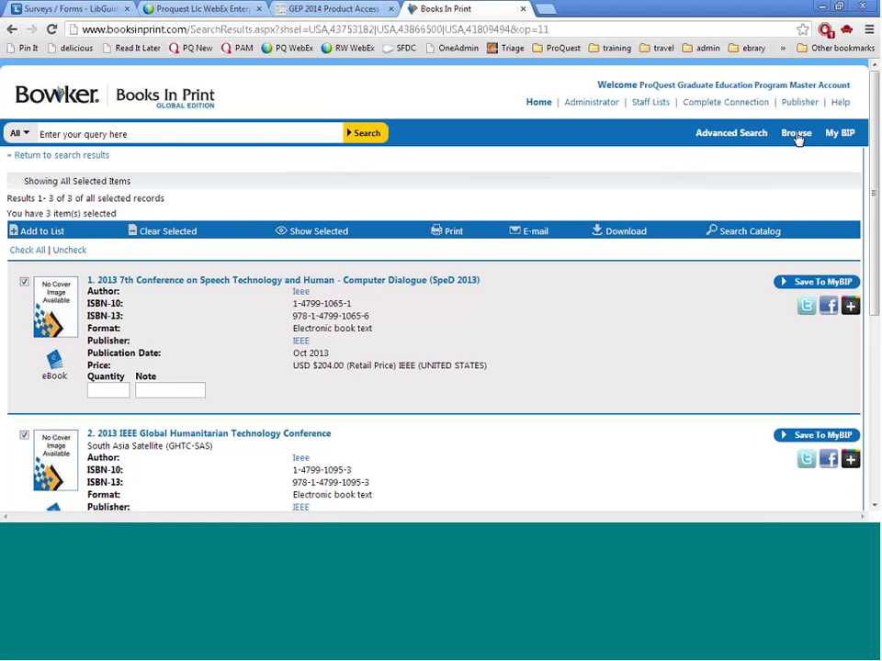
Browse Media bestsellers and open the New York Times (NYT) list
{"action": "left_click", "coordinate": [806, 144]}
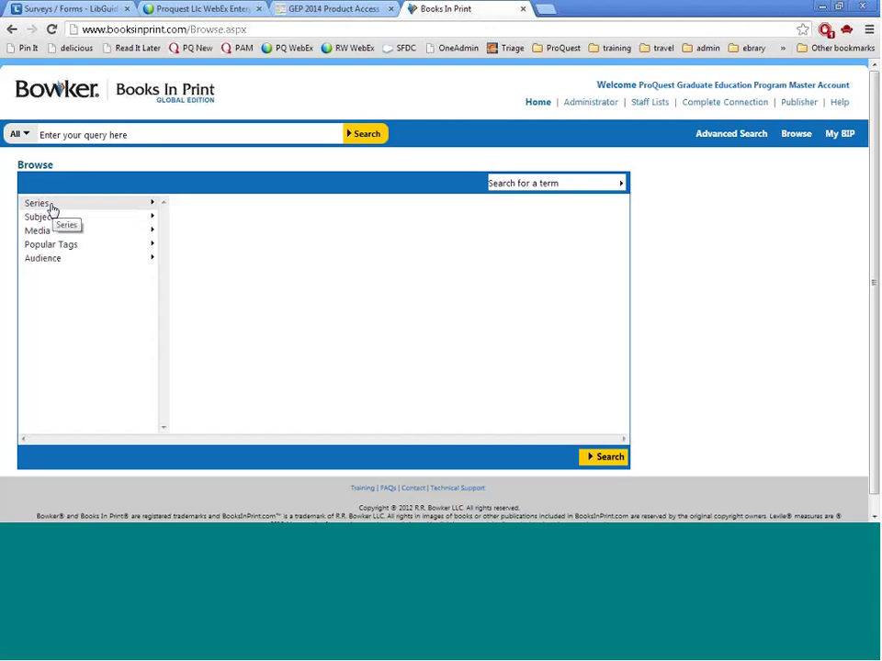
{"action": "left_click", "coordinate": [53, 237]}
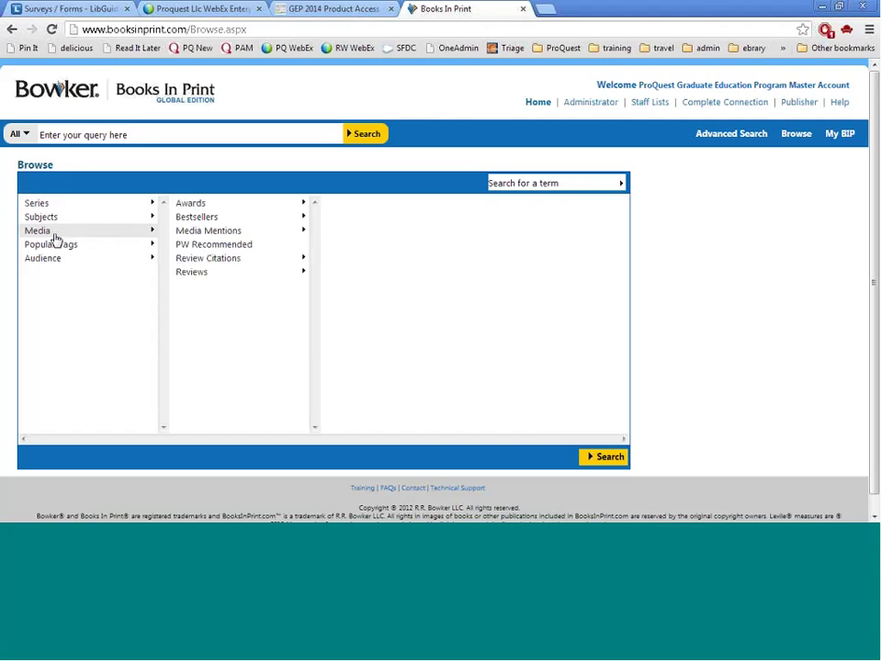
{"action": "left_click", "coordinate": [108, 261]}
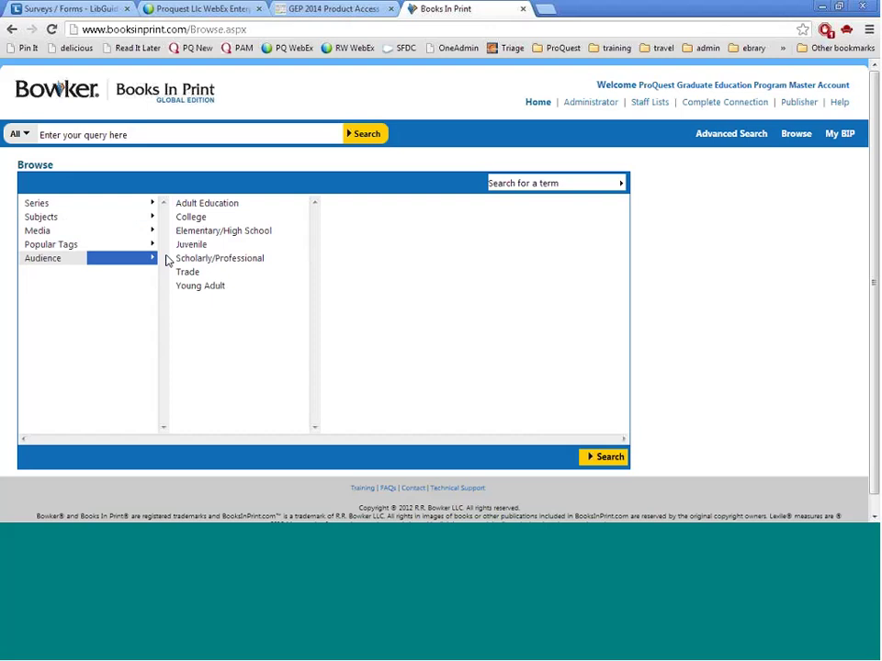
{"action": "left_click", "coordinate": [104, 233]}
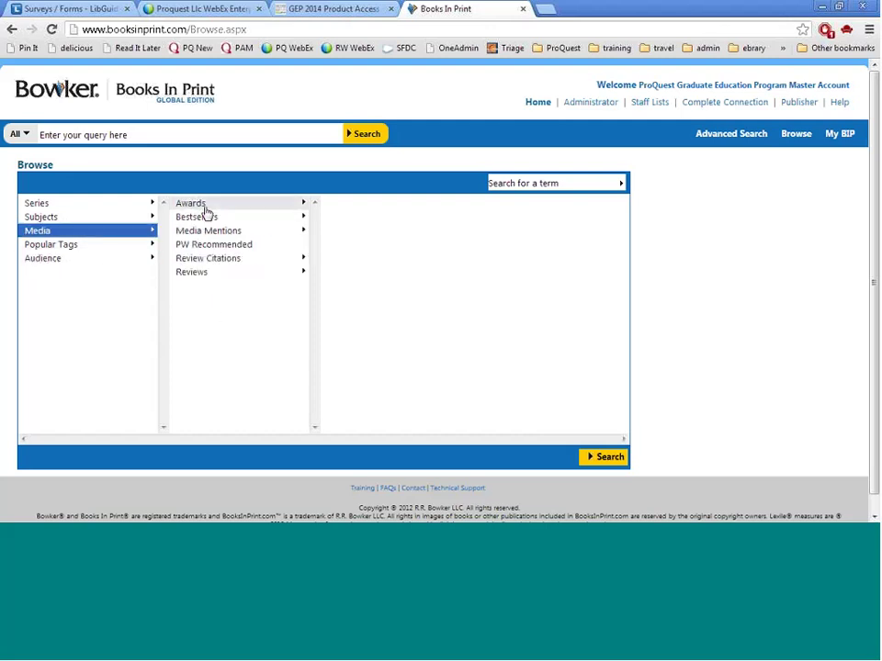
{"action": "left_click", "coordinate": [207, 221]}
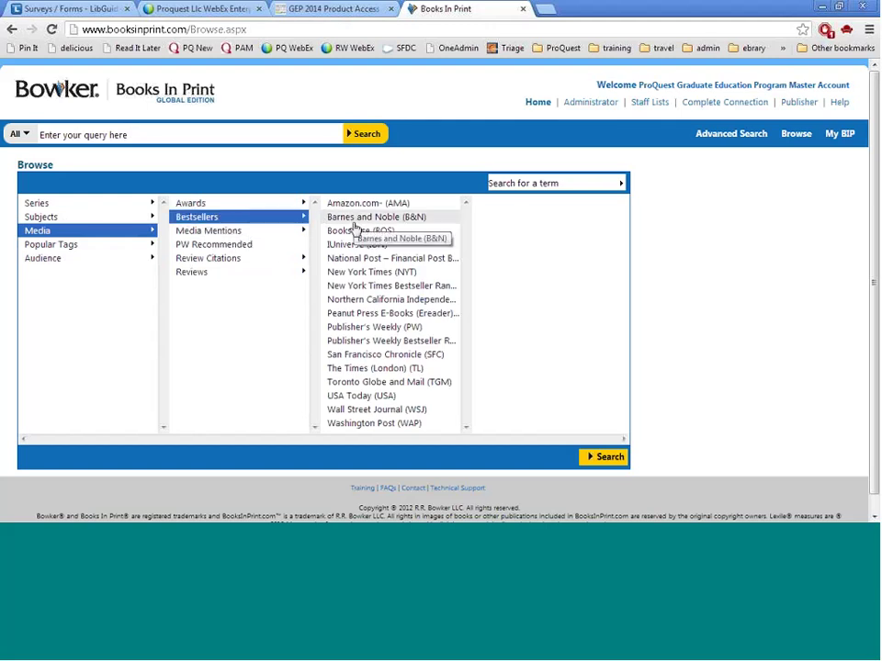
{"action": "left_click", "coordinate": [340, 275]}
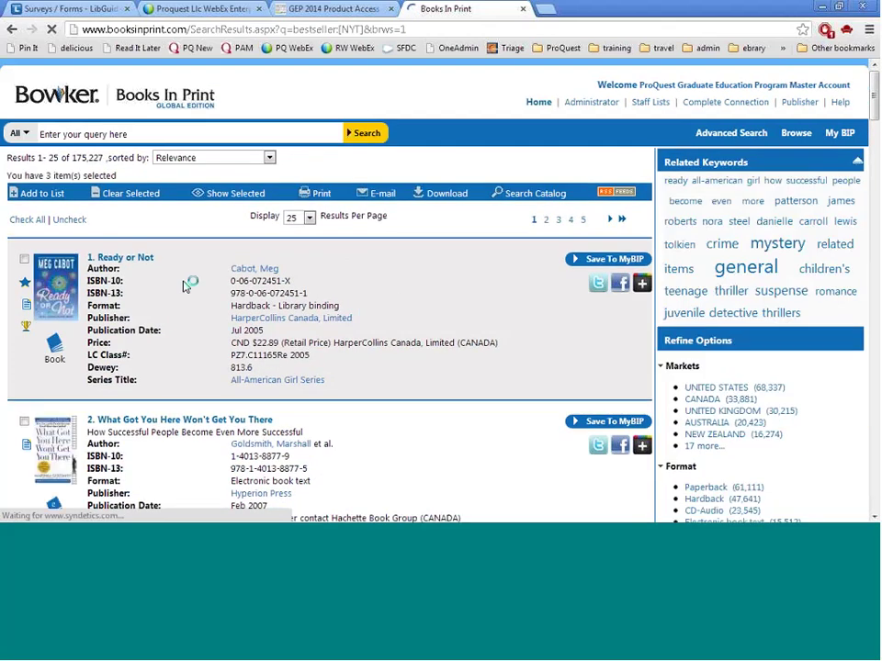
Scroll through the 175,227 NYT bestseller results and return to 'Ready or Not' at the top
{"action": "scroll", "coordinate": [504, 289], "scroll_direction": "down", "scroll_amount": 1}
{"action": "scroll", "coordinate": [501, 290], "scroll_direction": "down", "scroll_amount": 1}
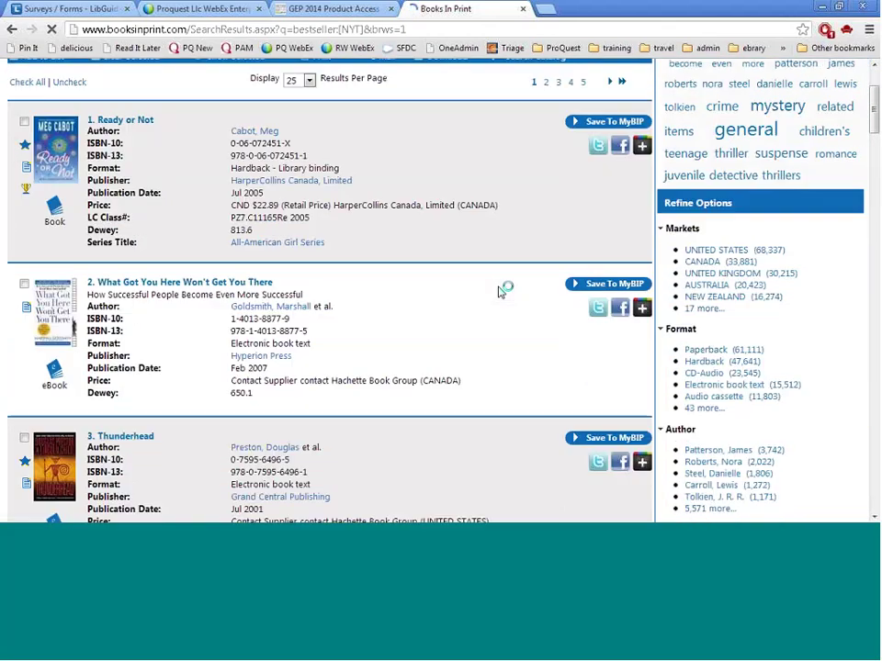
{"action": "scroll", "coordinate": [500, 290], "scroll_direction": "down", "scroll_amount": 1}
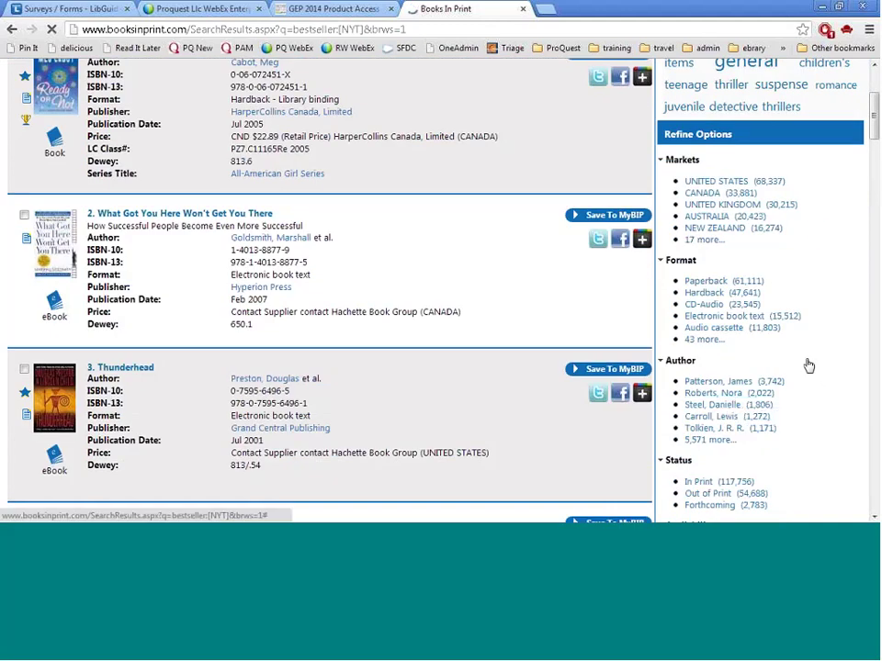
{"action": "scroll", "coordinate": [331, 294], "scroll_direction": "up", "scroll_amount": 1}
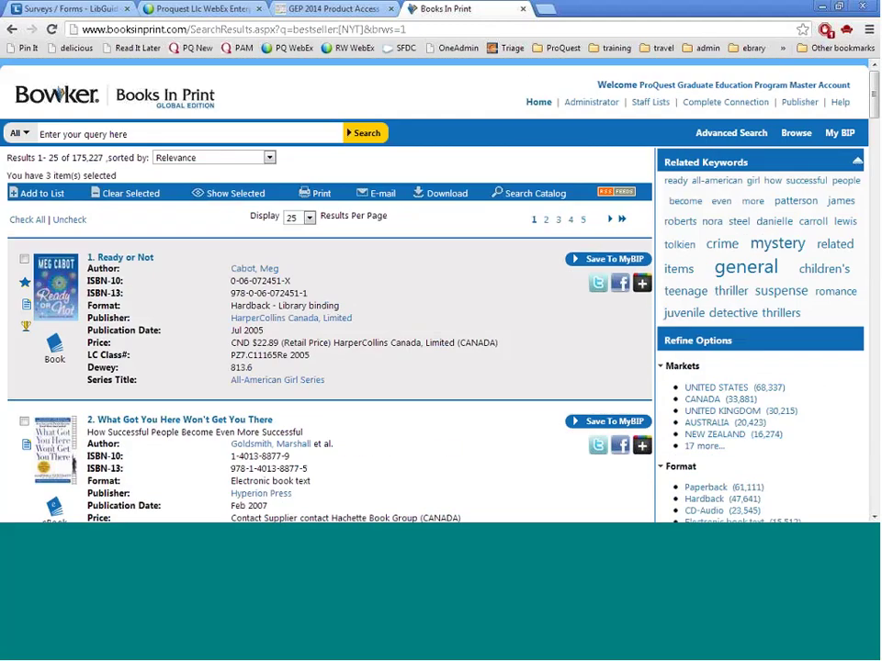
{"action": "middle_click", "coordinate": [810, 369]}
{"action": "left_click", "coordinate": [585, 288]}
Open the publisher search and review the company type choices without changing them
{"action": "left_click", "coordinate": [804, 106]}
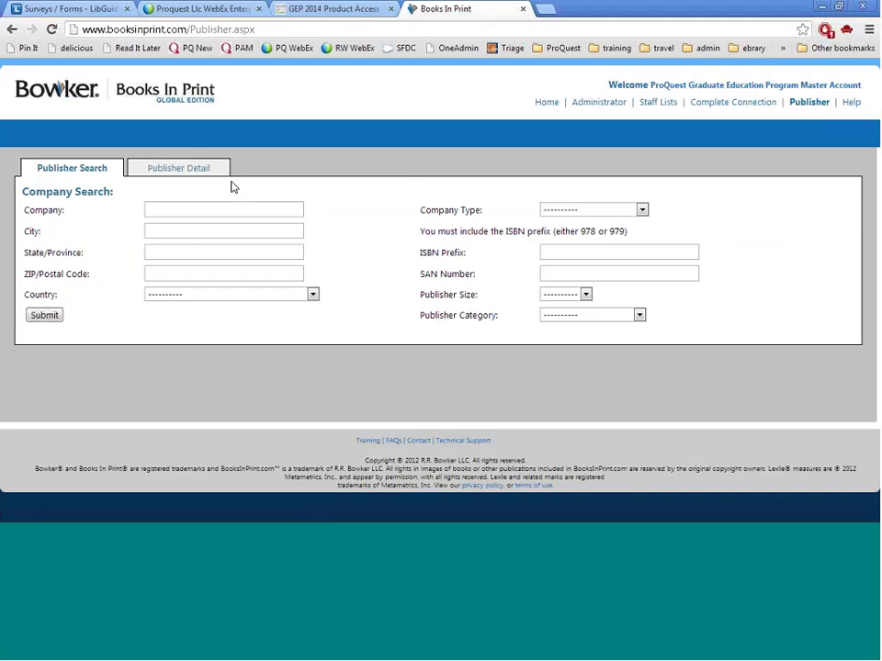
{"action": "left_click", "coordinate": [224, 210]}
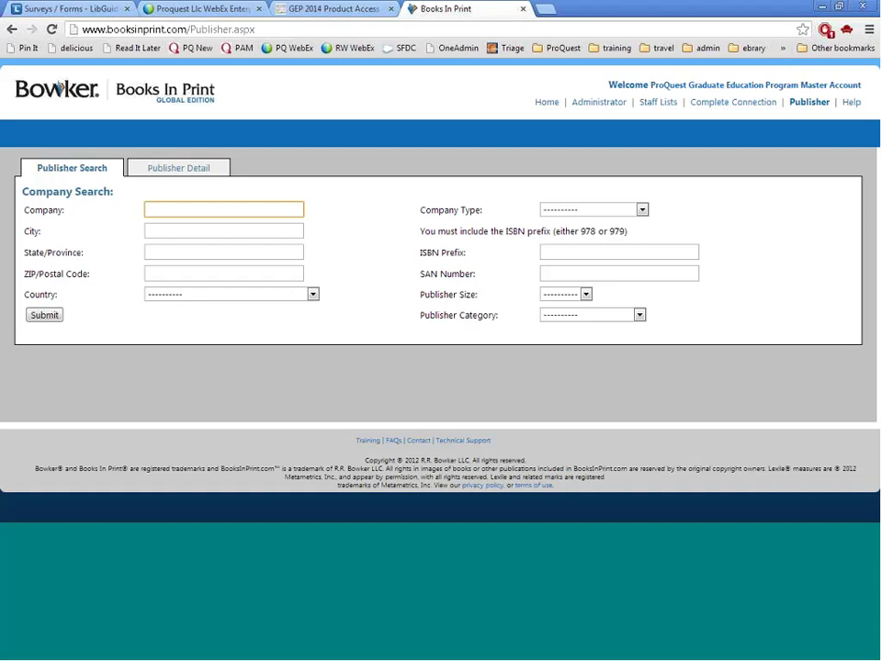
{"action": "left_click", "coordinate": [569, 209]}
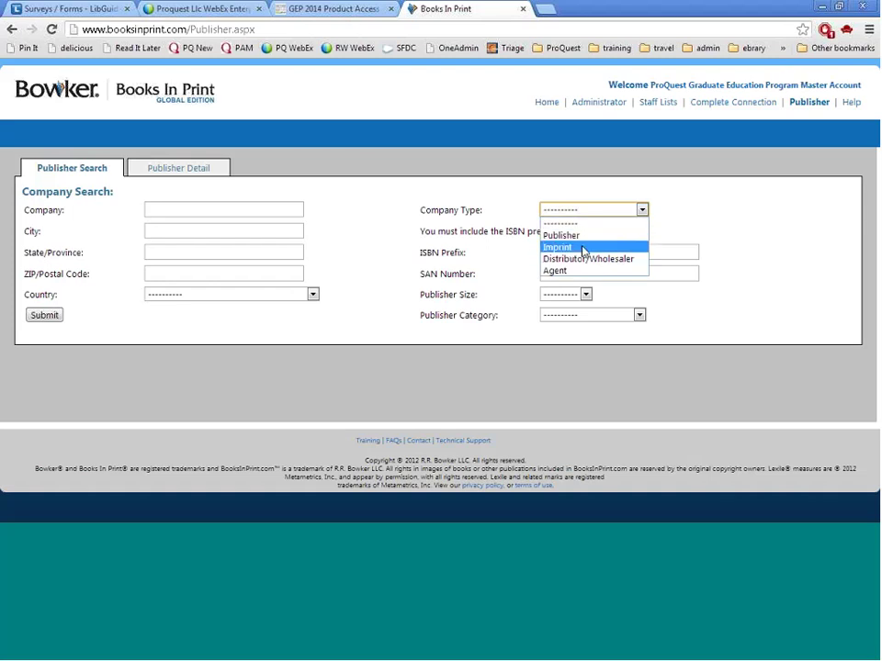
{"action": "left_click", "coordinate": [697, 254]}
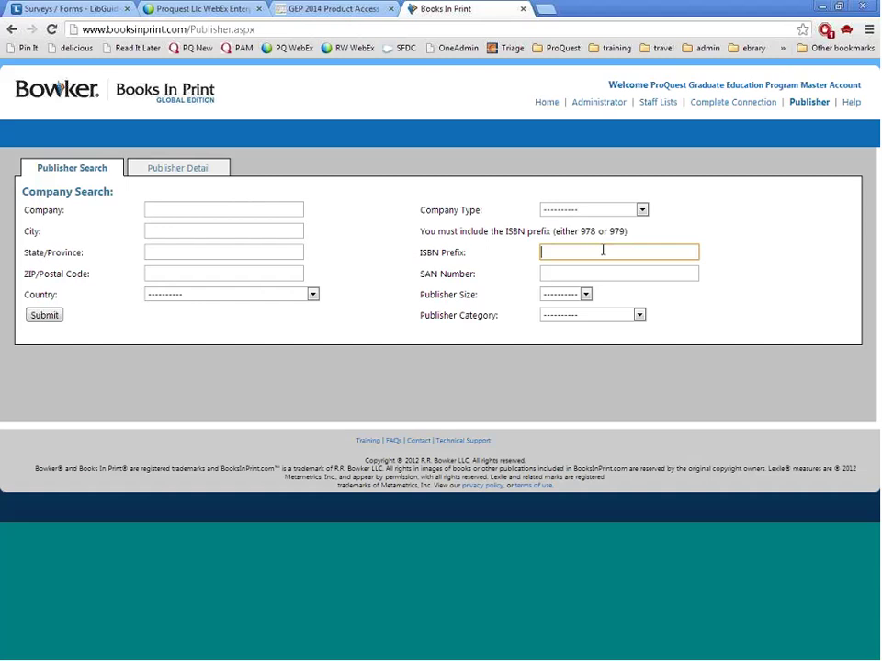
Search companies for 'espasa' and open the Espasa Calpe Mexicana S A result
{"action": "left_click", "coordinate": [282, 210]}
{"action": "type", "text": "espasa"}
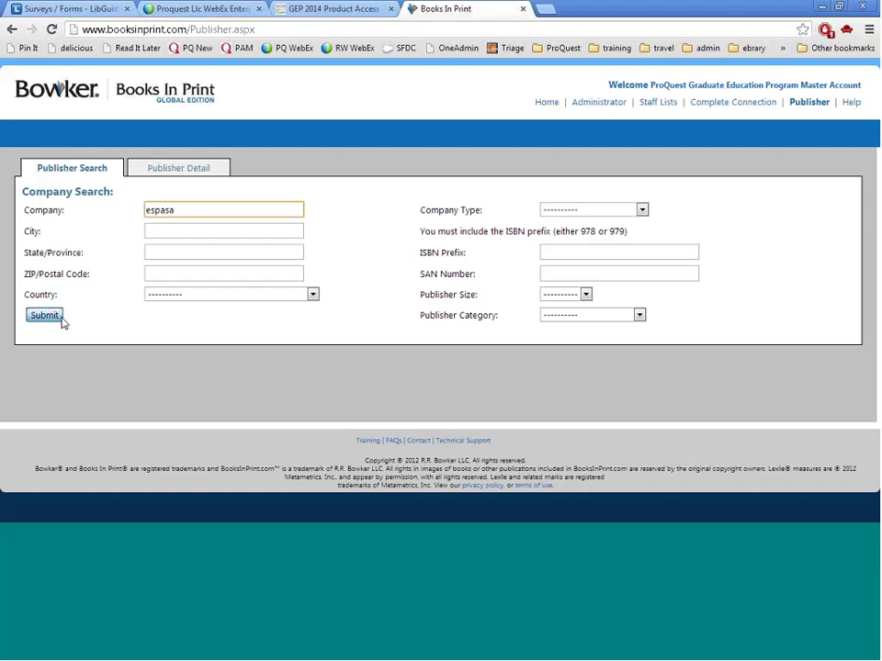
{"action": "left_click", "coordinate": [44, 315]}
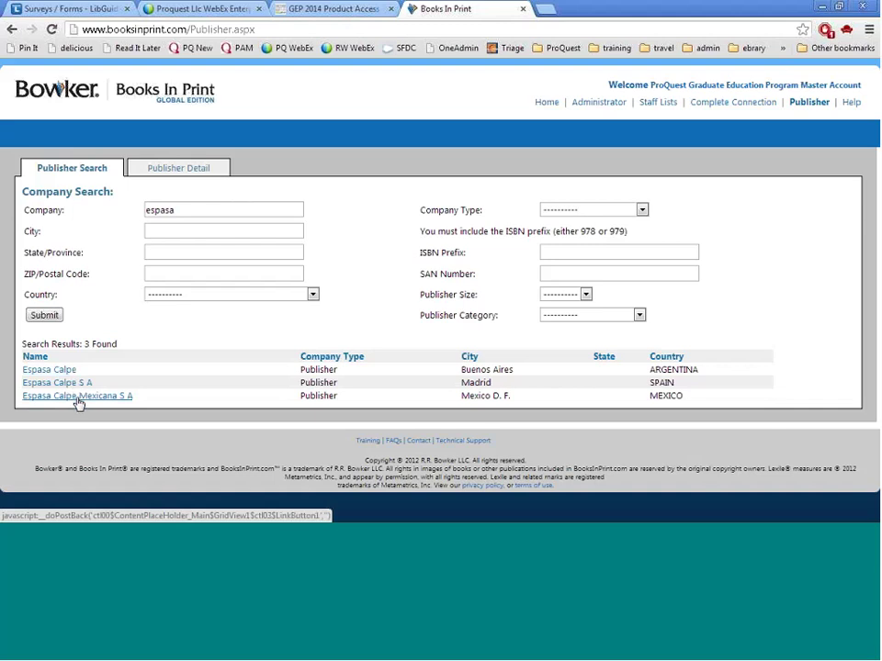
{"action": "left_click", "coordinate": [78, 398]}
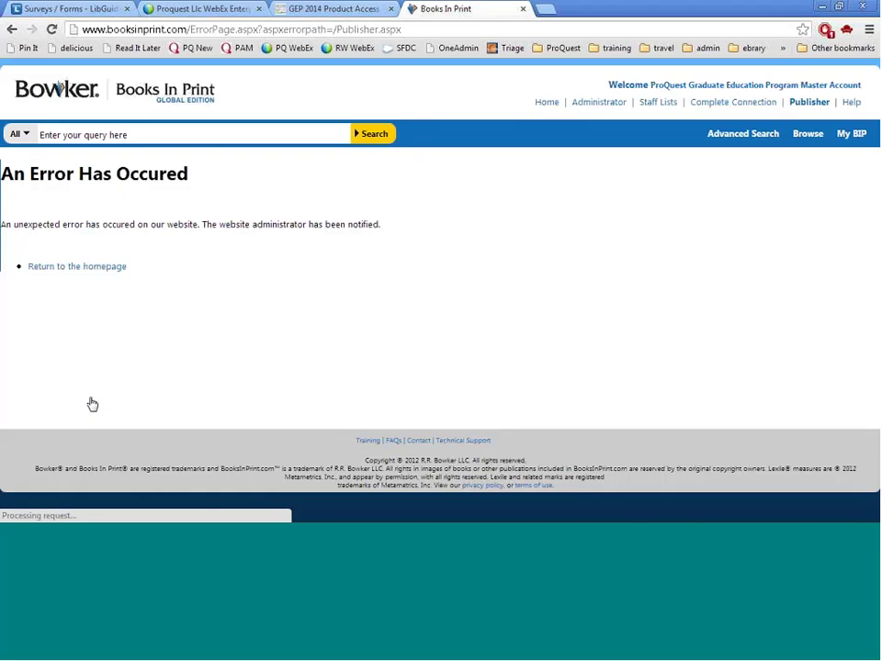
Leave the error page for the homepage, reopen Company Search and enter 'penguin'
{"action": "left_click", "coordinate": [65, 272]}
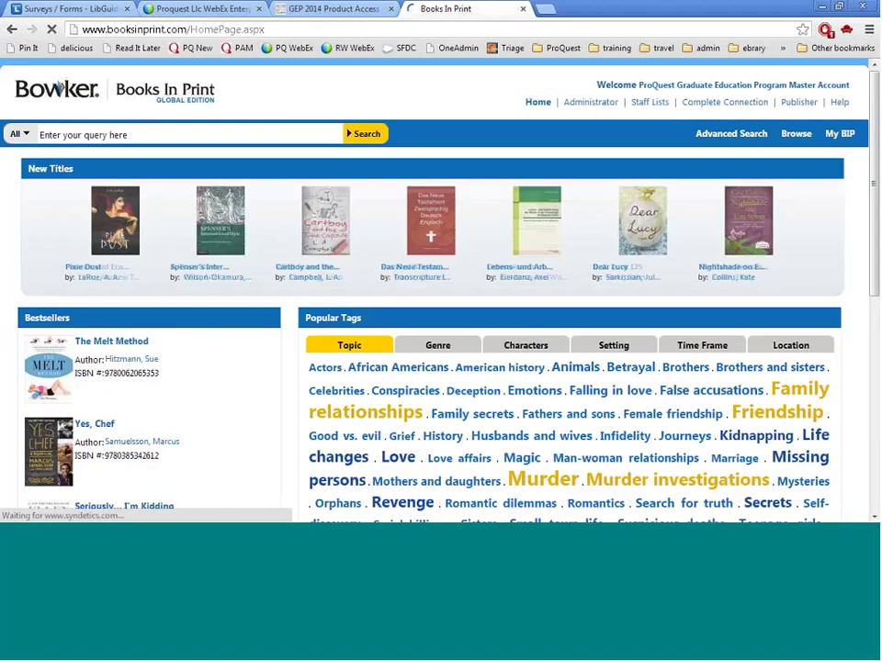
{"action": "left_click", "coordinate": [823, 102]}
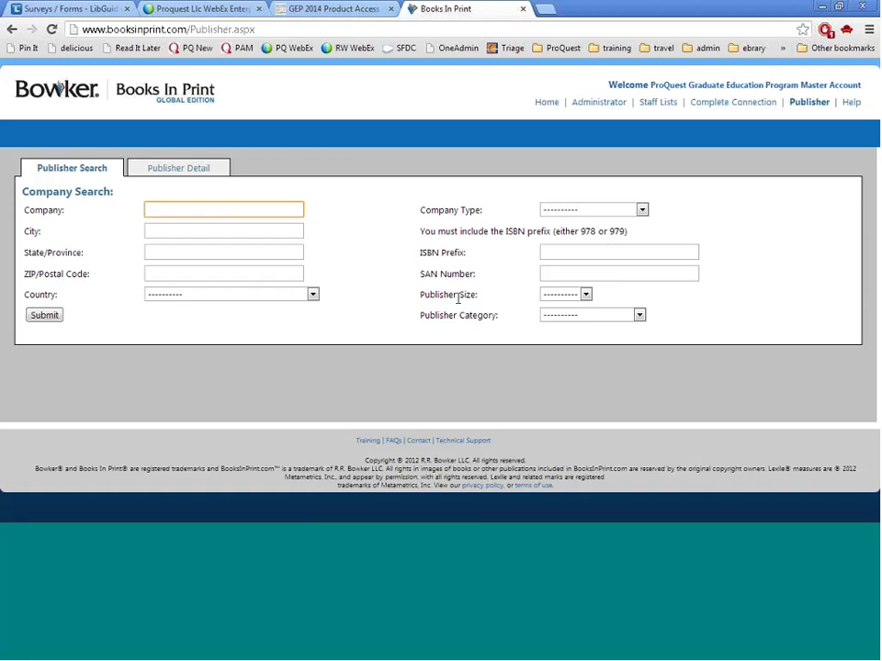
{"action": "type", "text": "penguin"}
Search for 'penguin' (94 results), view Penguin Books, then open Penguin Non Classics details
{"action": "left_click", "coordinate": [46, 317]}
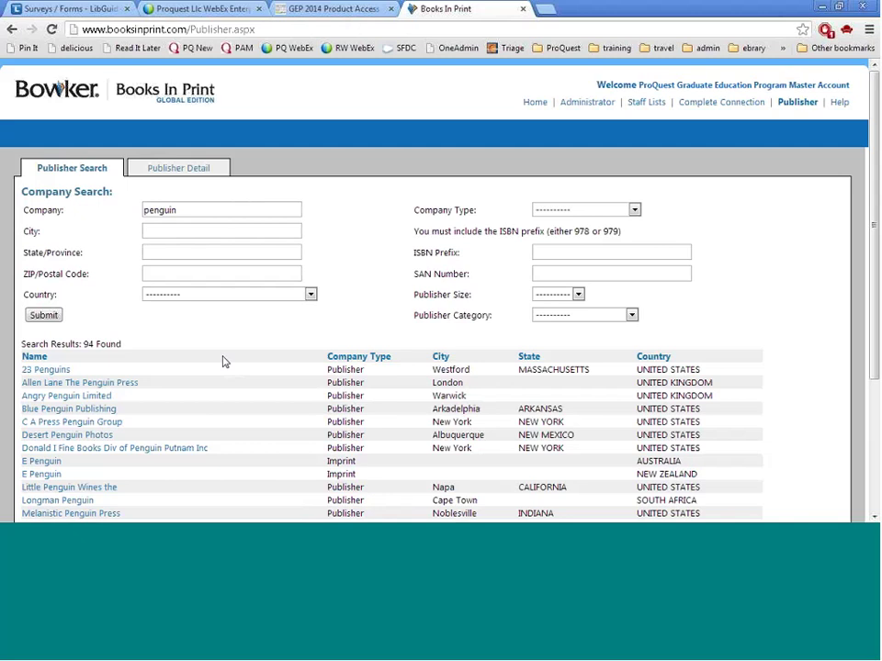
{"action": "scroll", "coordinate": [223, 362], "scroll_direction": "down", "scroll_amount": 1}
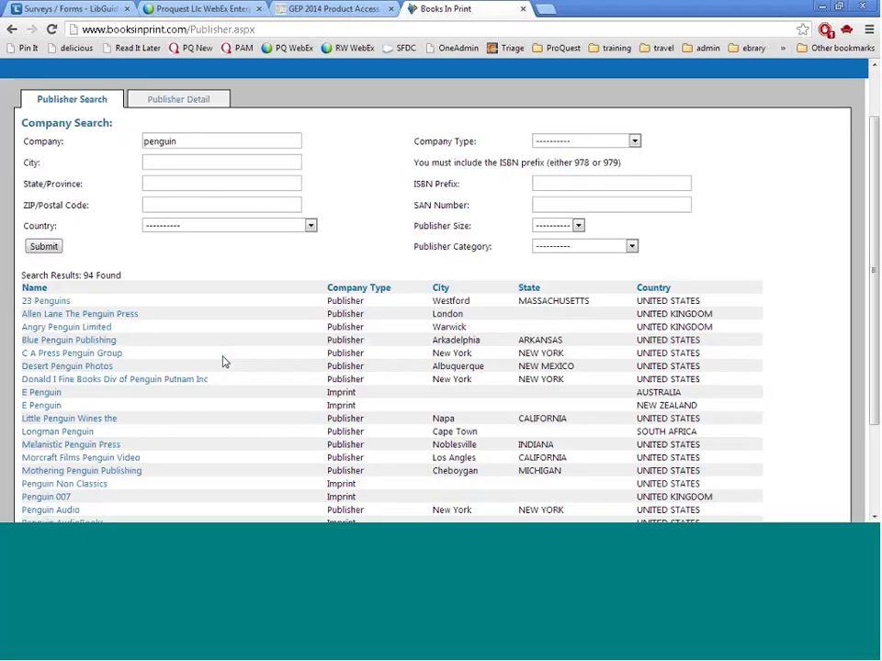
{"action": "scroll", "coordinate": [223, 362], "scroll_direction": "down", "scroll_amount": 1}
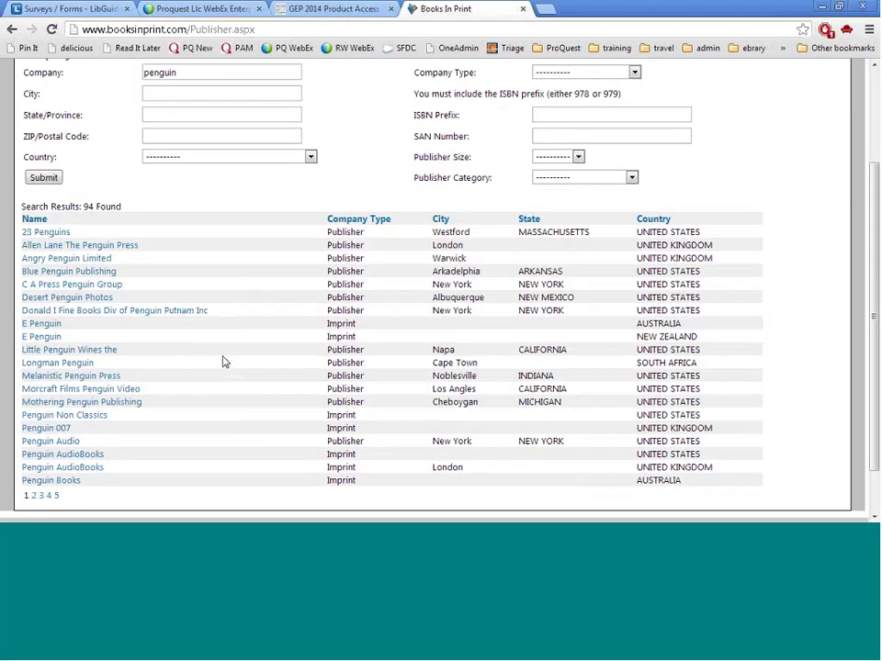
{"action": "left_click", "coordinate": [41, 489]}
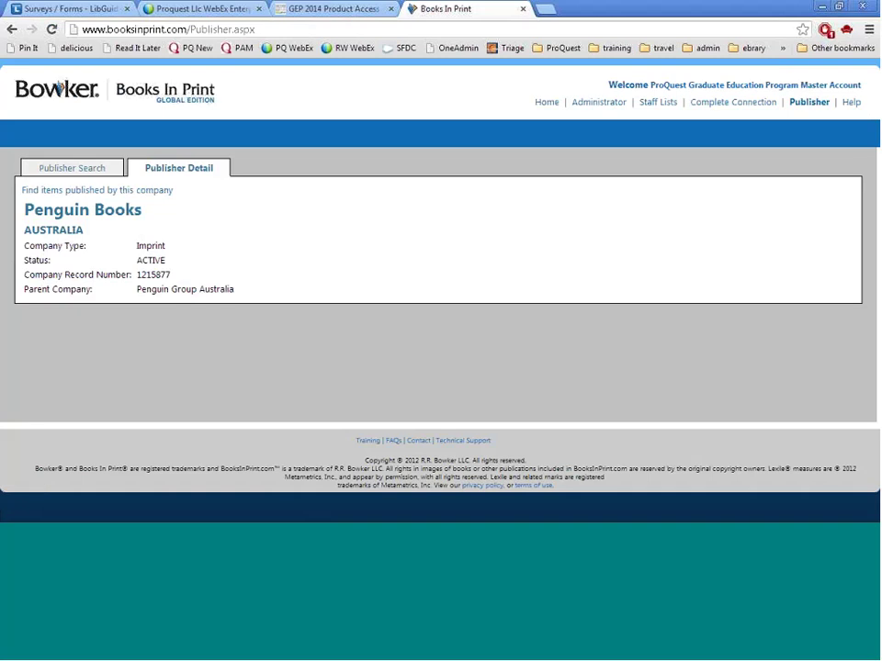
{"action": "left_click", "coordinate": [12, 29]}
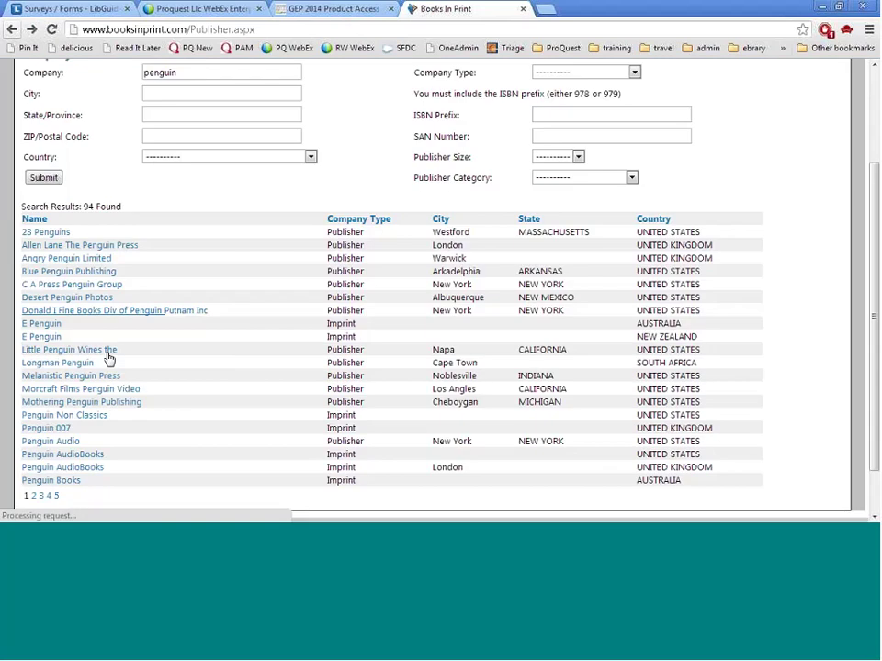
{"action": "left_click", "coordinate": [81, 418]}
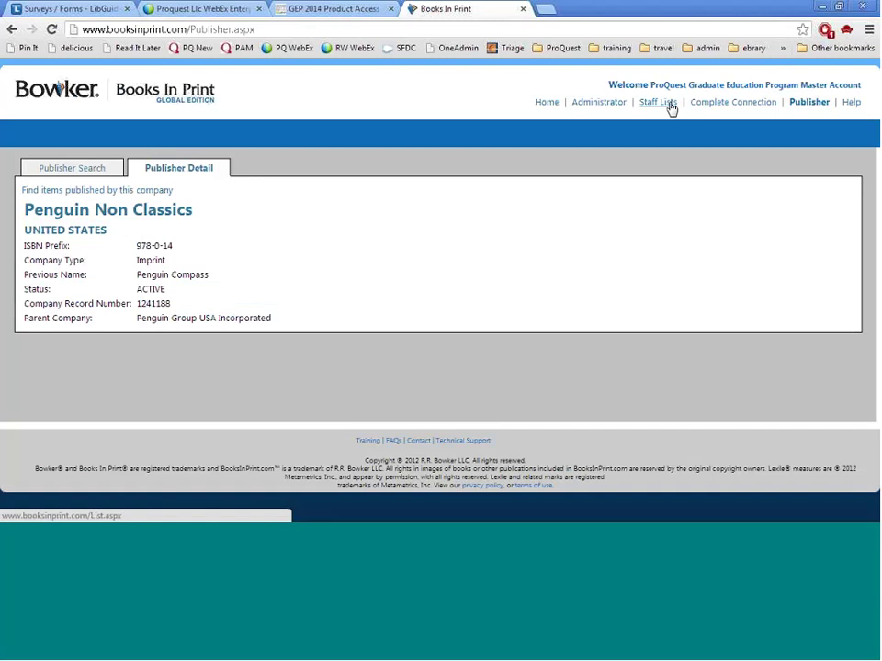
Open Staff Lists and select the 'Collection' list
{"action": "left_click", "coordinate": [670, 105]}
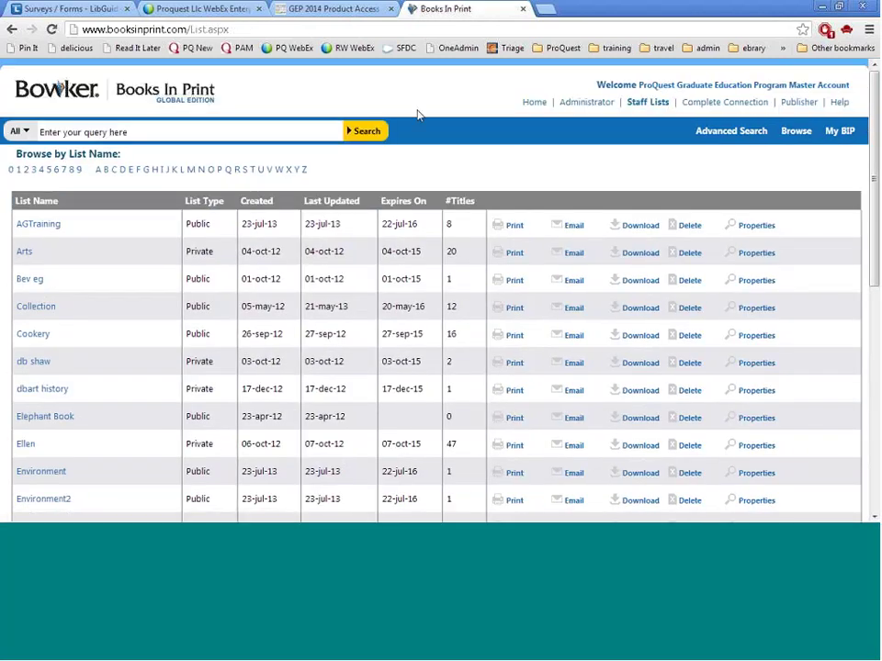
{"action": "left_click_drag", "start_coordinate": [195, 223], "coordinate": [214, 252]}
{"action": "left_click", "coordinate": [230, 259]}
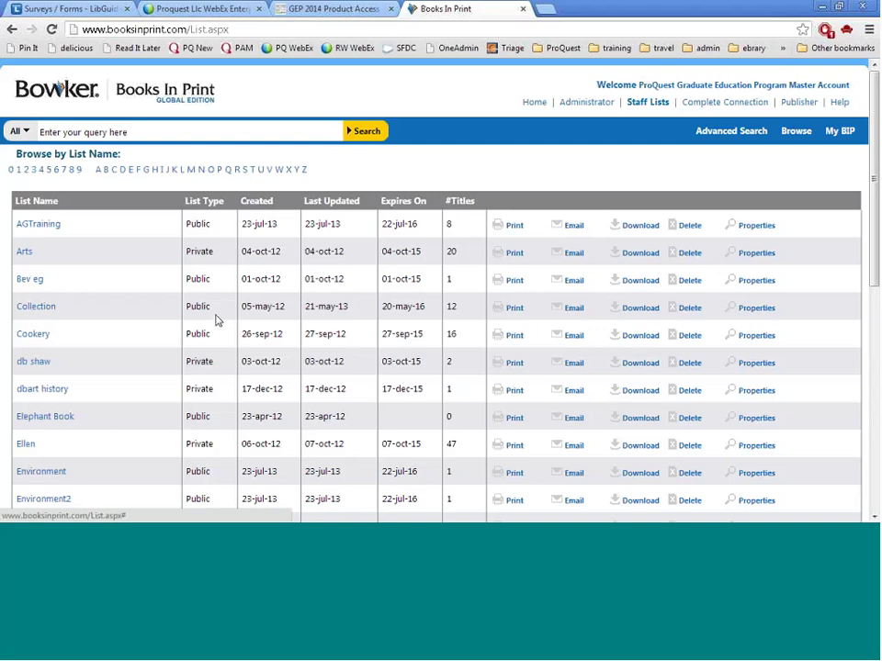
{"action": "left_click", "coordinate": [88, 336]}
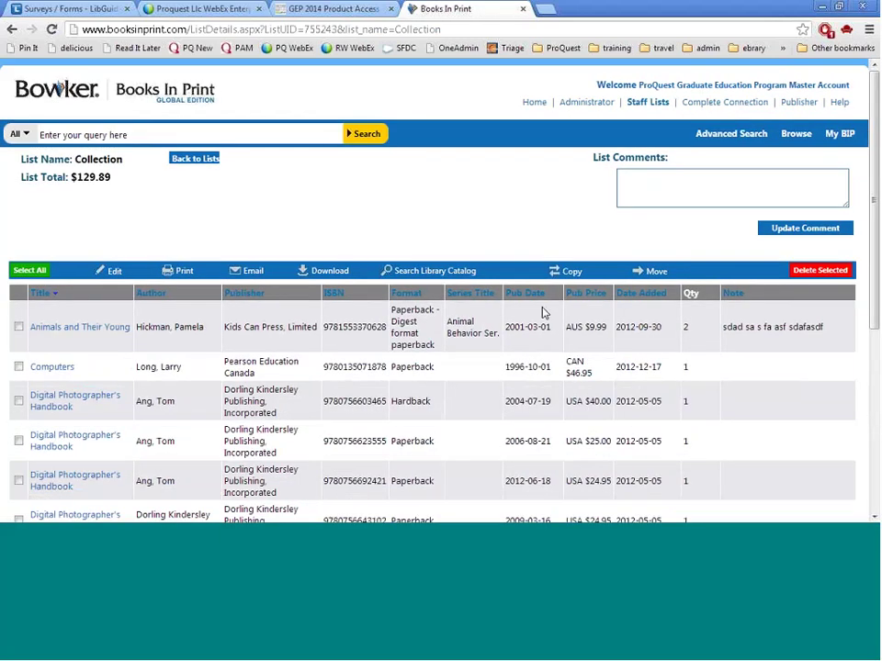
Check Animals and Their Young, Computers and the hardback Digital Photographer's Handbook
{"action": "scroll", "coordinate": [543, 313], "scroll_direction": "down", "scroll_amount": 3}
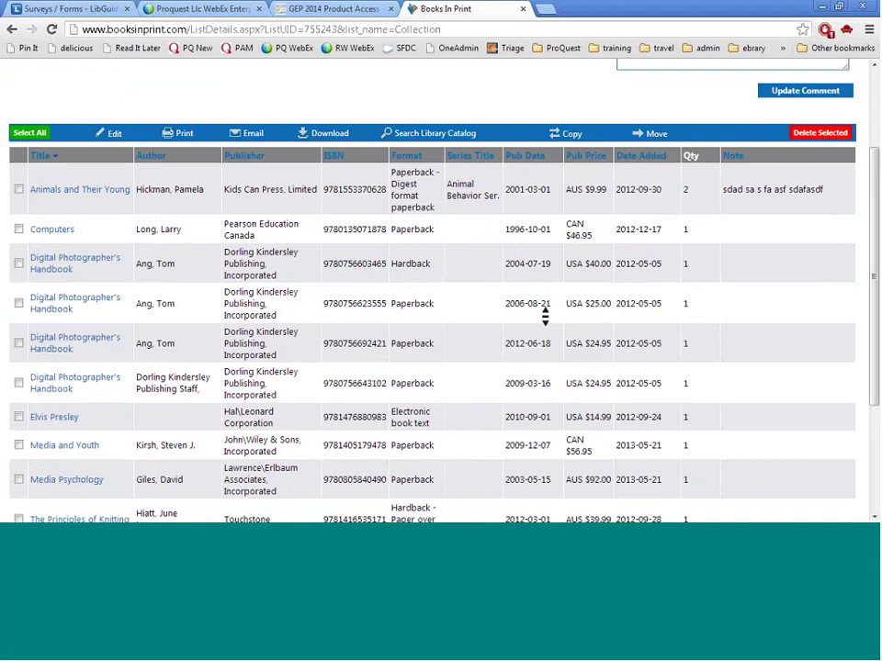
{"action": "scroll", "coordinate": [544, 315], "scroll_direction": "up", "scroll_amount": 3}
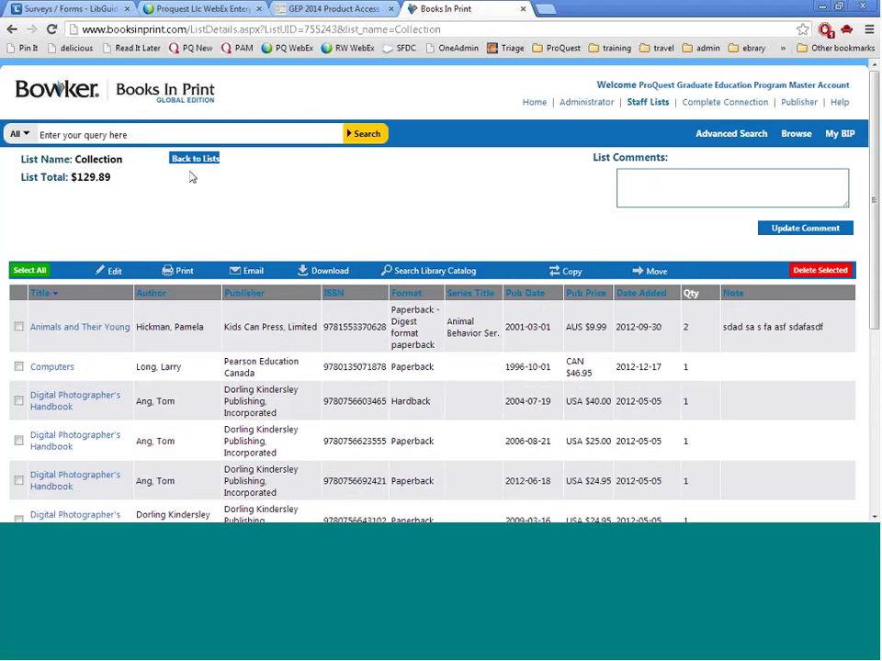
{"action": "left_click_drag", "start_coordinate": [113, 177], "coordinate": [73, 177]}
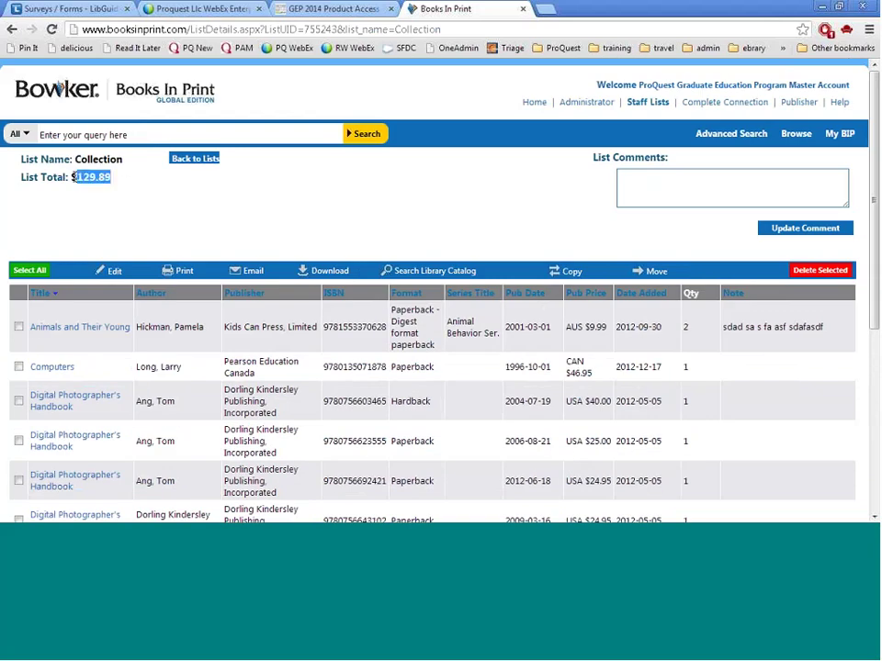
{"action": "left_click", "coordinate": [76, 181]}
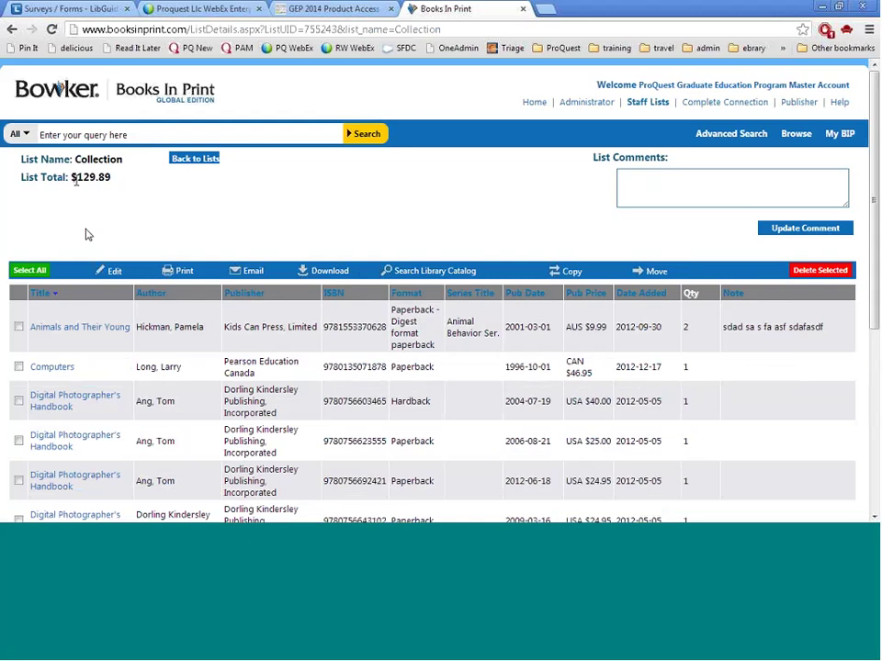
{"action": "left_click", "coordinate": [18, 327]}
{"action": "left_click", "coordinate": [19, 366]}
{"action": "left_click", "coordinate": [19, 400]}
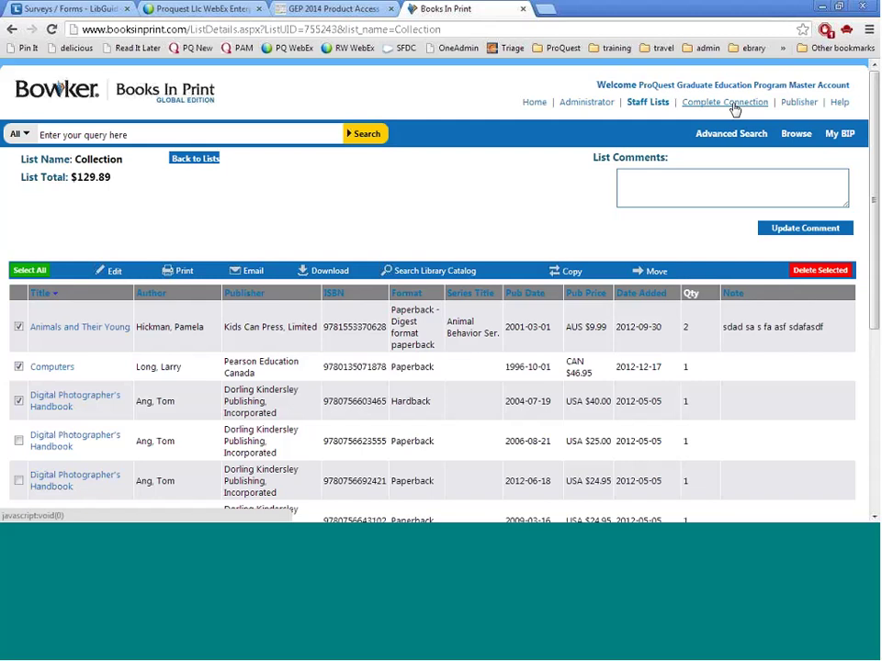
Open the Use and Features help page, then return to the Collection list tab
{"action": "left_click", "coordinate": [840, 103]}
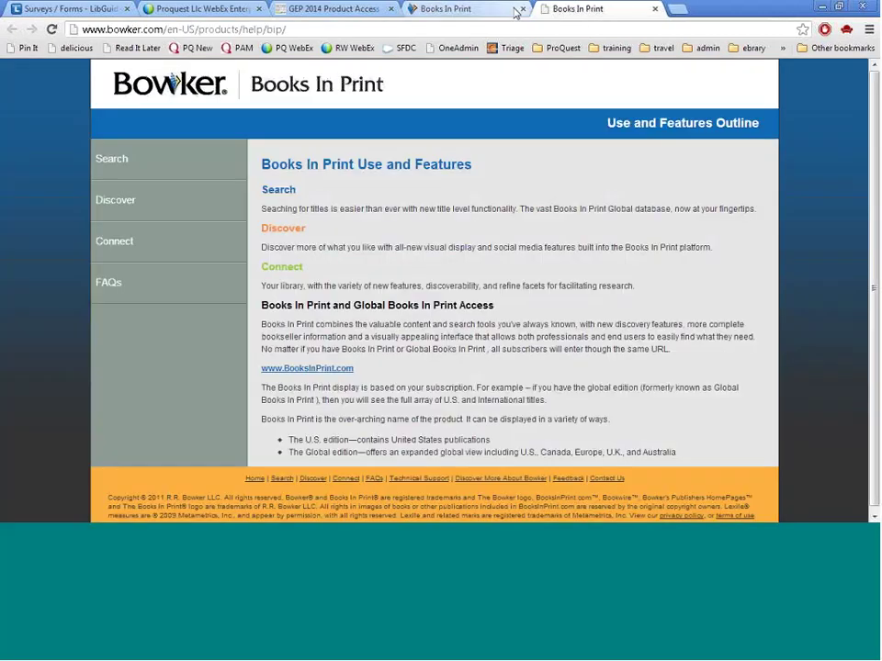
{"action": "left_click", "coordinate": [514, 11]}
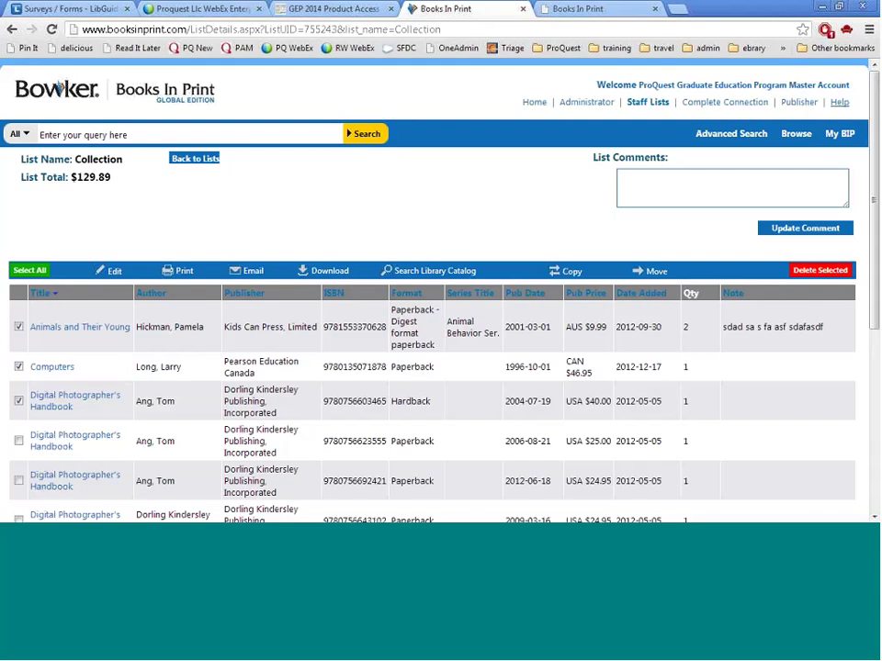